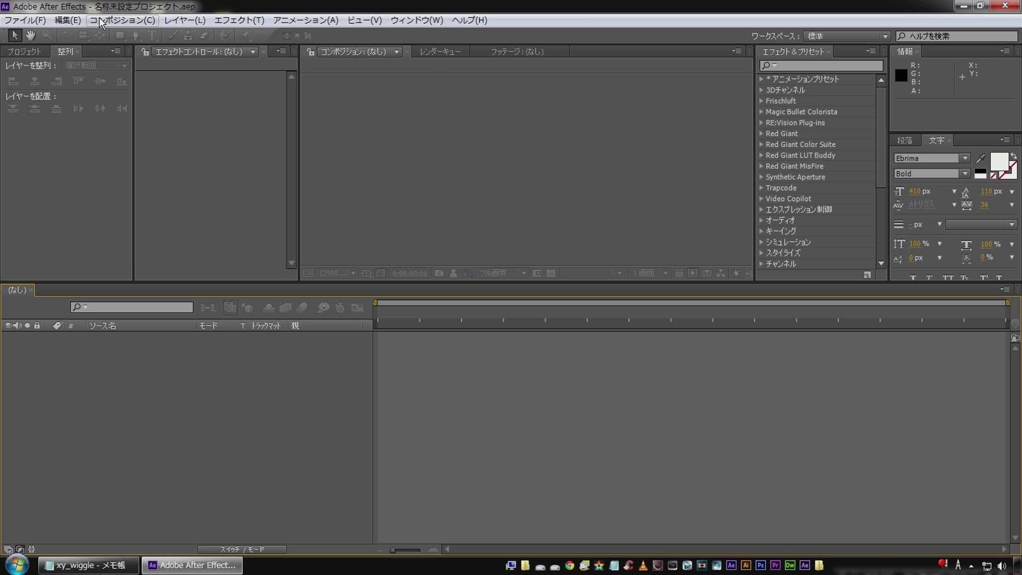
# Create composition cut_01 from the HDV/HDTV 720 29.97 preset: 1280×720, 5 seconds, black background
pyautogui.click(122, 20)
pyautogui.click(138, 32)
pyautogui.write('cut_01')
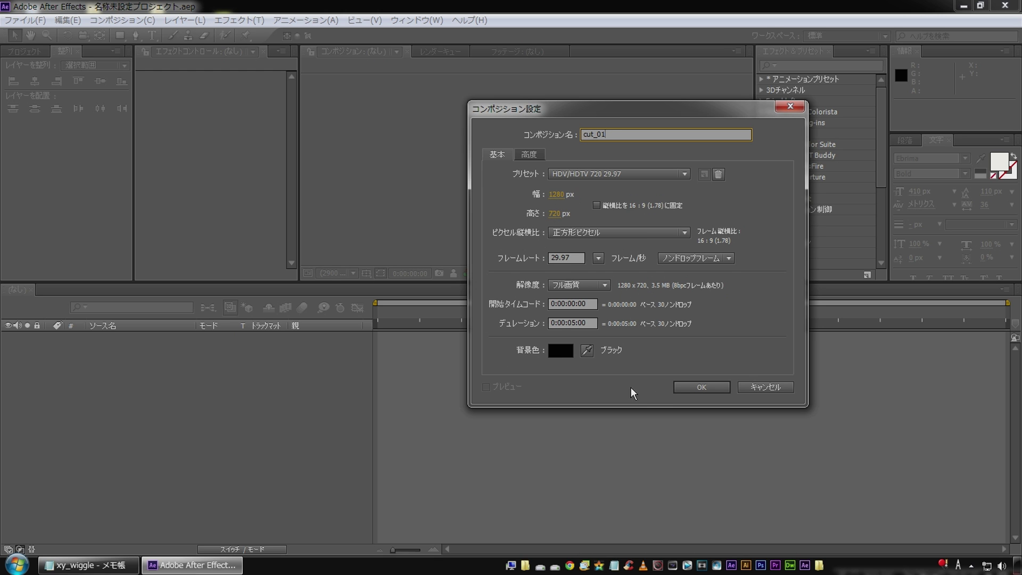
pyautogui.click(696, 386)
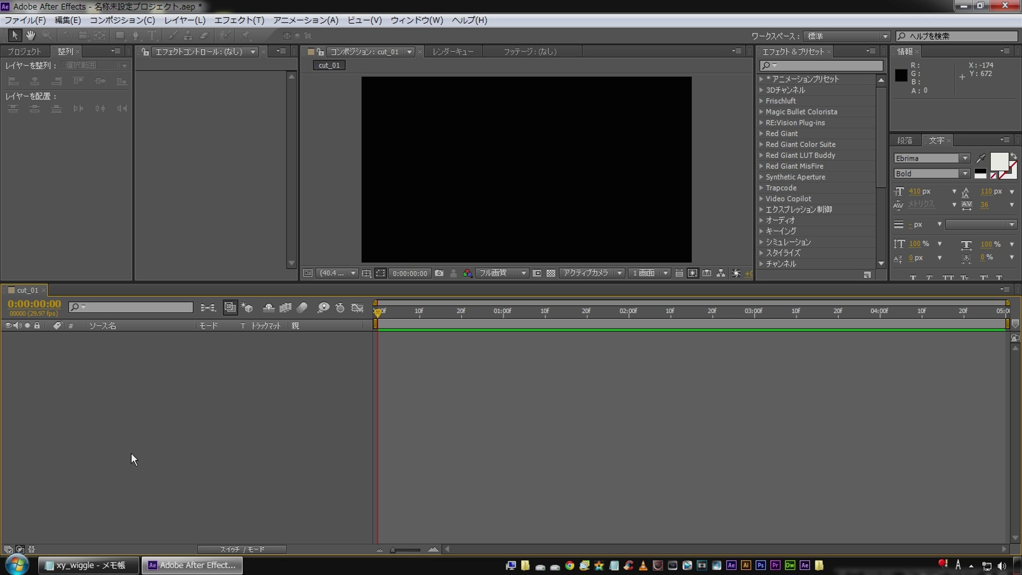
# Add a white text layer reading TORA and centre it horizontally in the composition
pyautogui.hotkey('ctrl', 't')
pyautogui.click(440, 157)
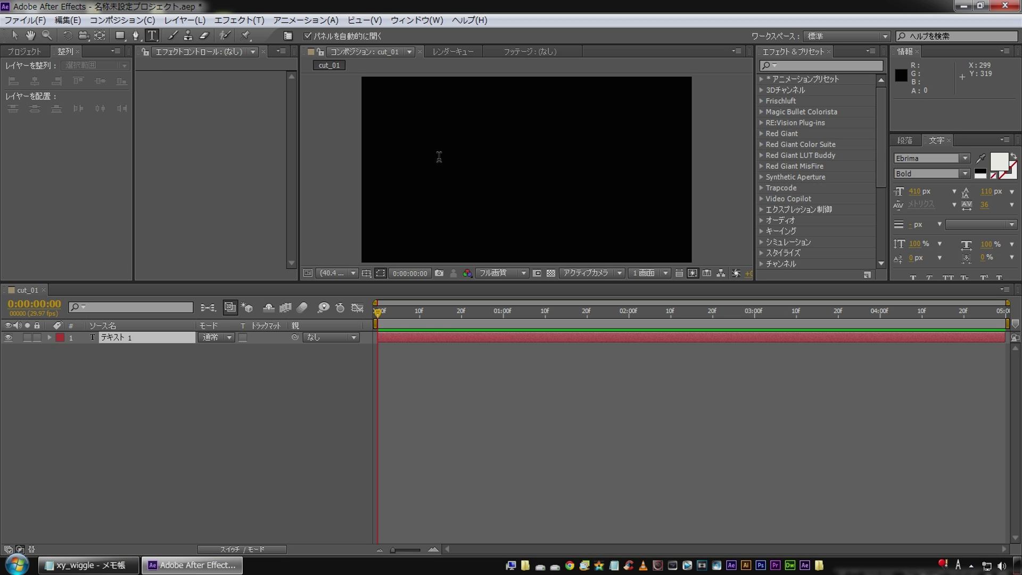
pyautogui.write('TORA')
pyautogui.press('KP_Enter')
pyautogui.click(35, 80)
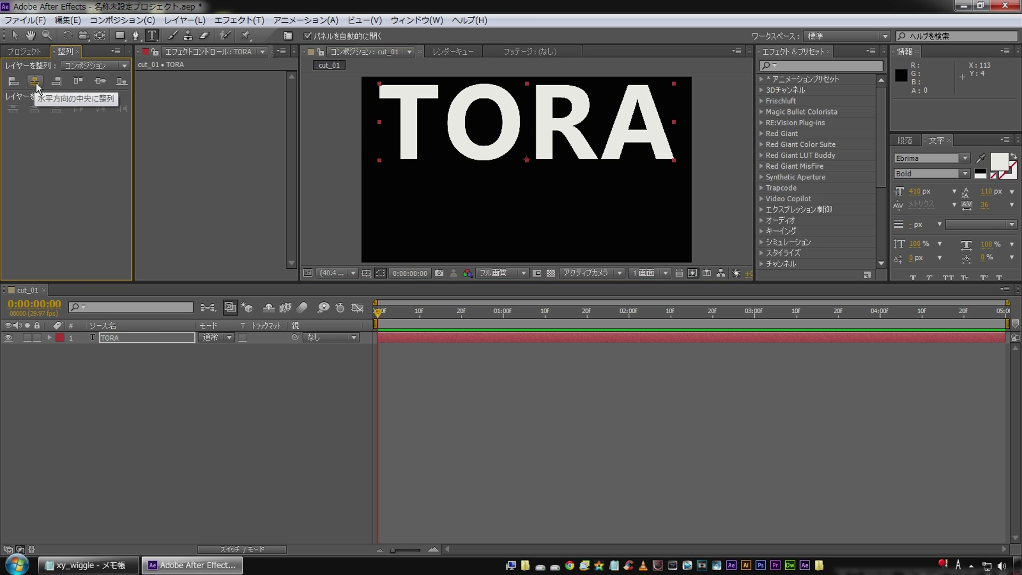
# Nudge TORA upward toward the top, checking against the title/action safe guides, then hide them
pyautogui.click(152, 336)
pyautogui.click(366, 273)
pyautogui.click(402, 289)
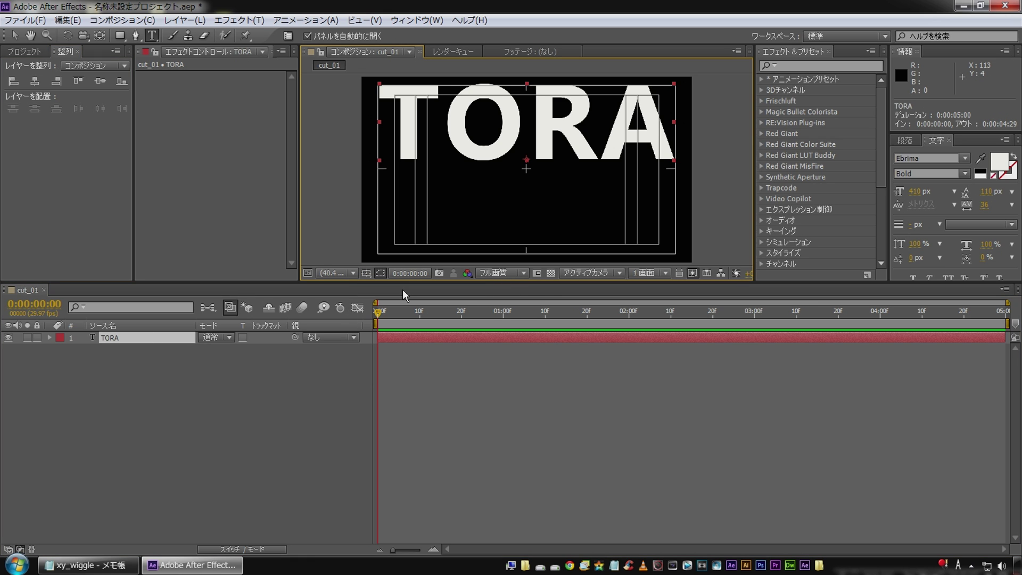
pyautogui.hotkey('shift', 'Down')
pyautogui.hotkey('shift', 'Up')
pyautogui.press('Up')
pyautogui.press('Up')
pyautogui.press('Up')
pyautogui.press('Up')
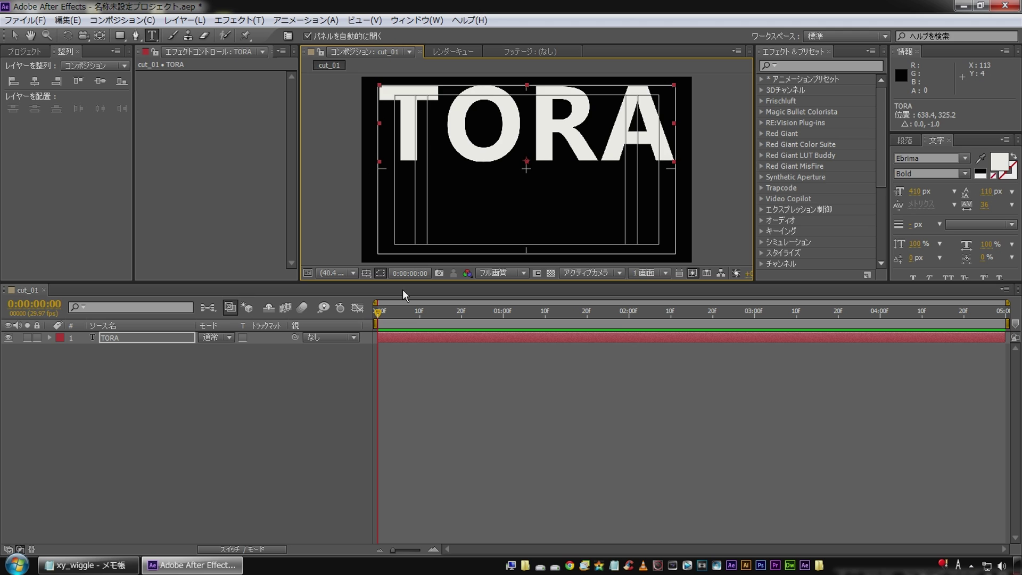
pyautogui.press('Up')
pyautogui.press('Up')
pyautogui.click(366, 273)
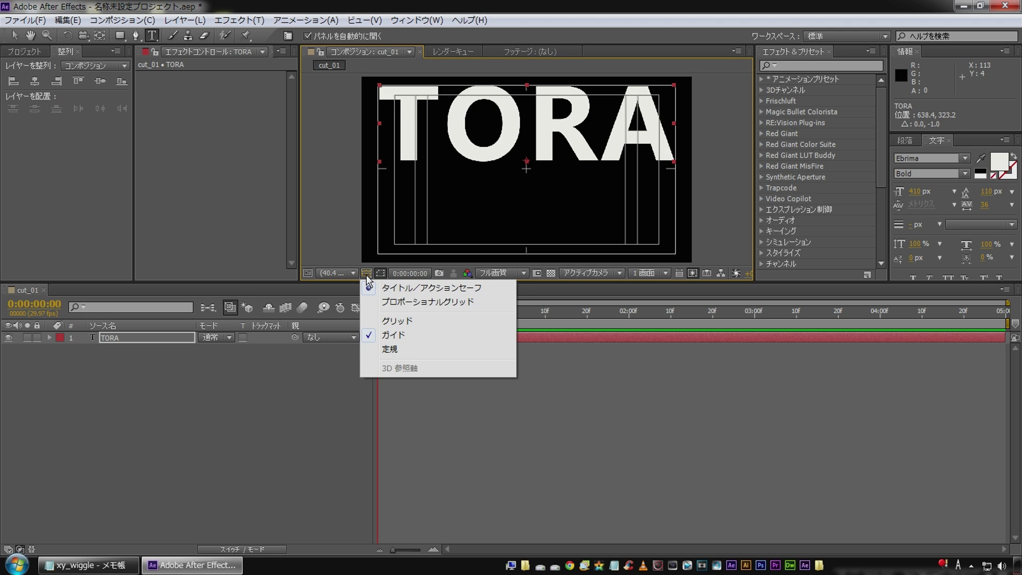
pyautogui.click(386, 287)
pyautogui.click(129, 407)
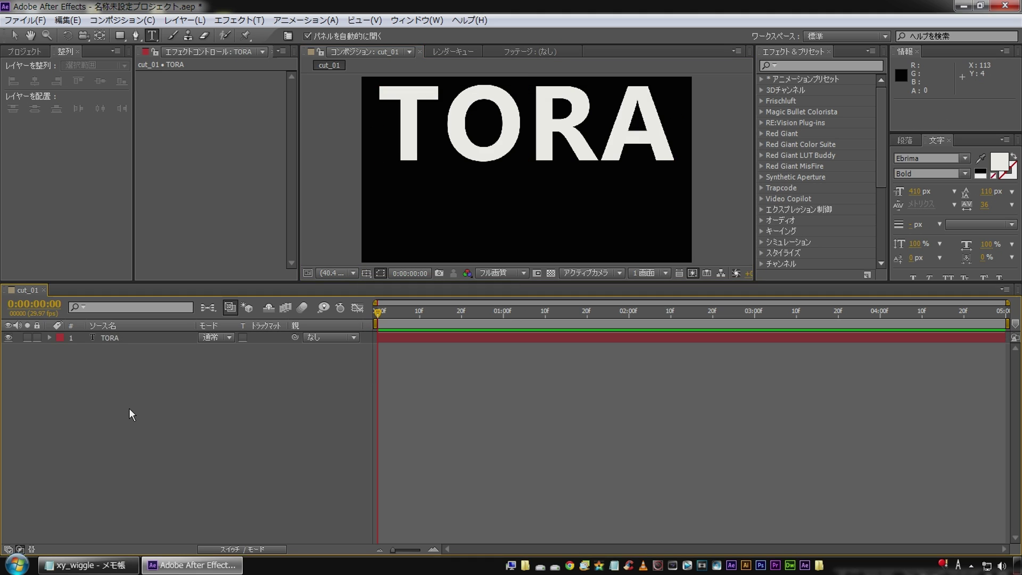
pyautogui.click(117, 337)
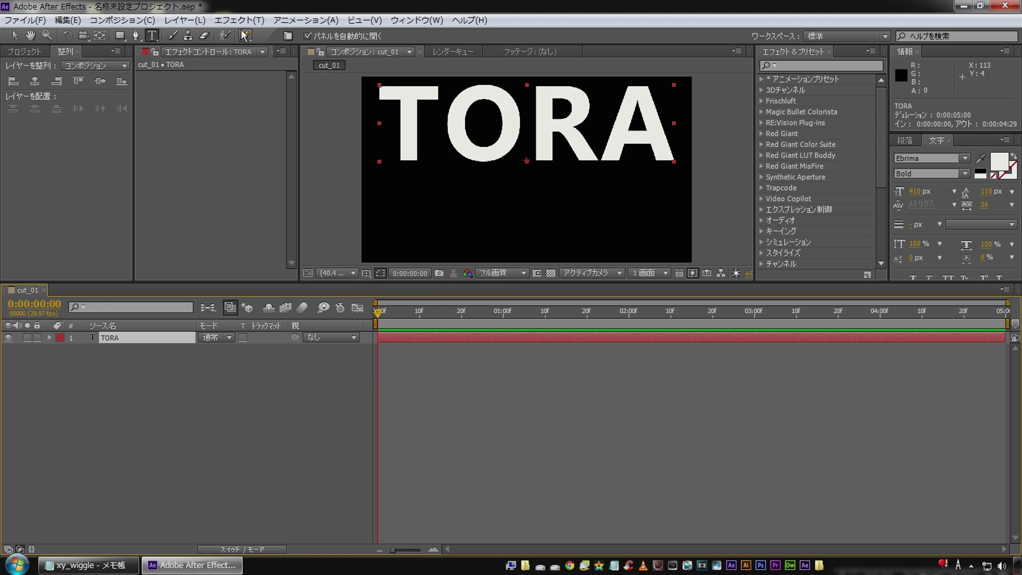
# Apply Box Blur to TORA and expose its Blur Radius property in the timeline
pyautogui.click(239, 19)
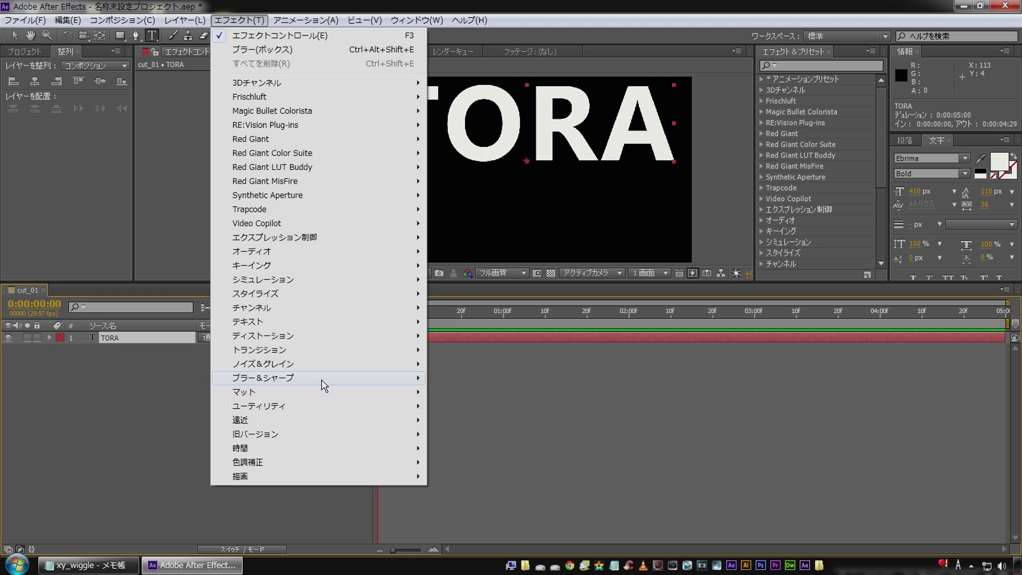
pyautogui.moveTo(326, 378)
pyautogui.click(506, 309)
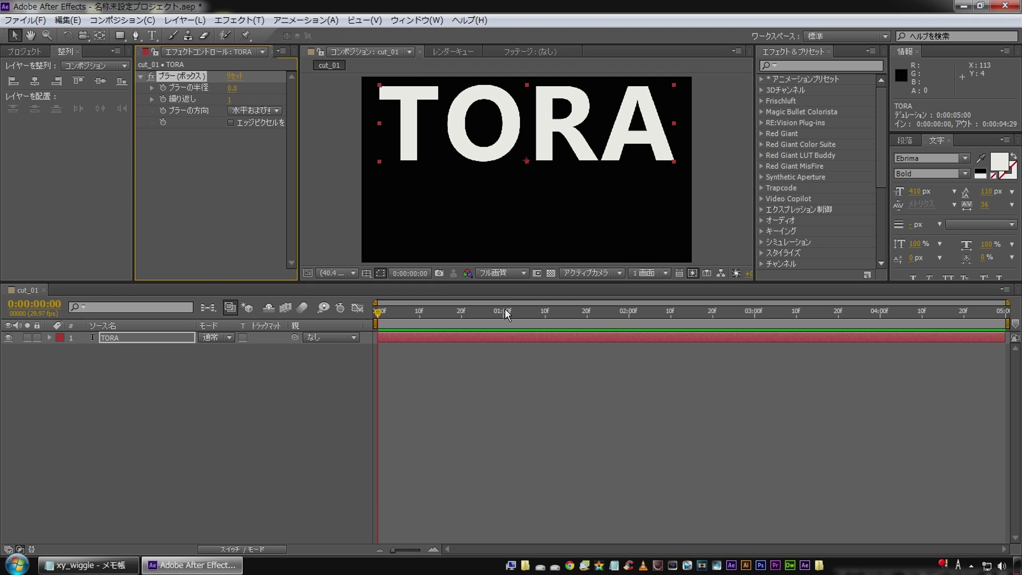
pyautogui.click(133, 337)
pyautogui.click(50, 337)
pyautogui.click(63, 362)
pyautogui.click(69, 377)
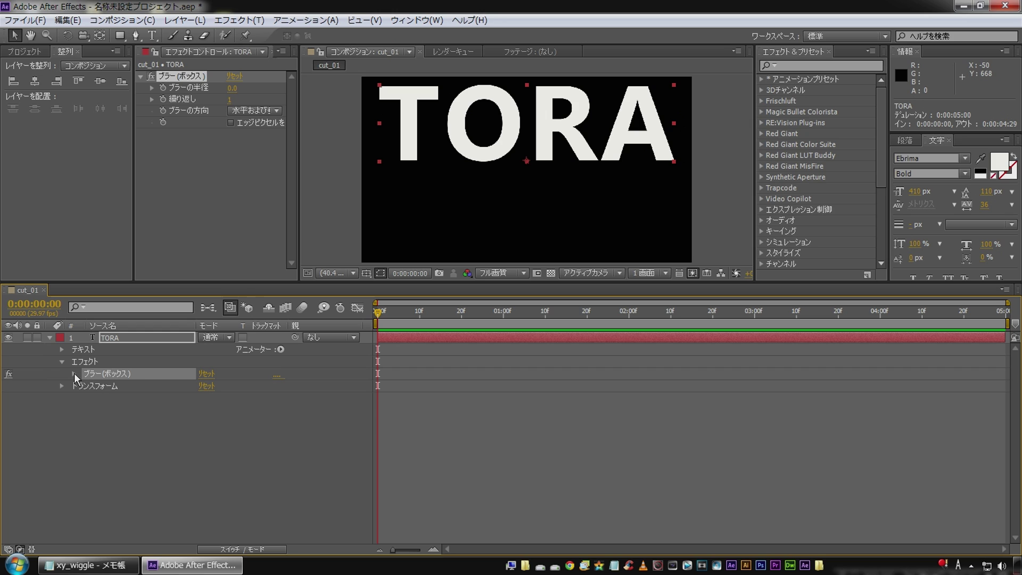
pyautogui.click(74, 374)
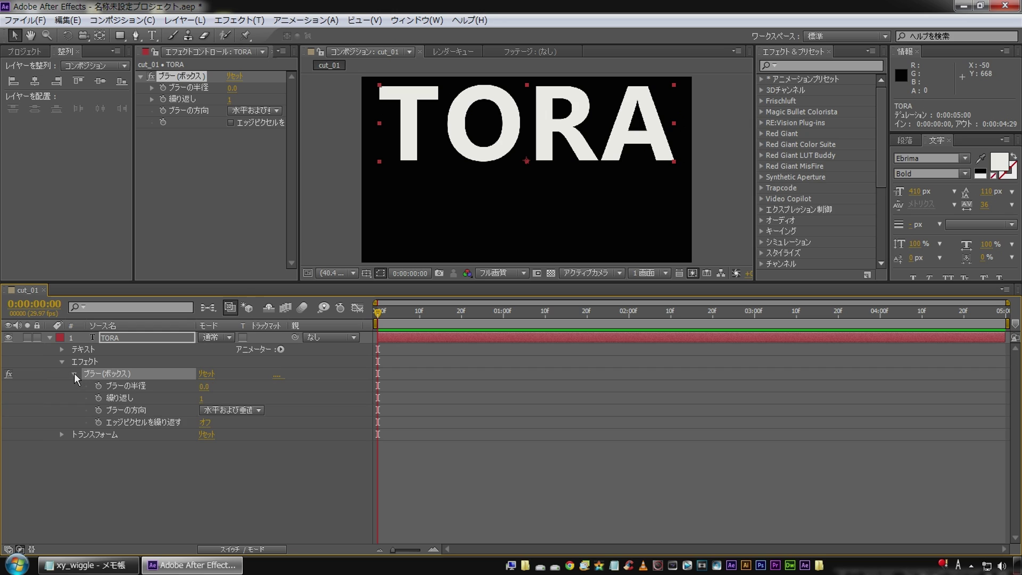
pyautogui.click(129, 387)
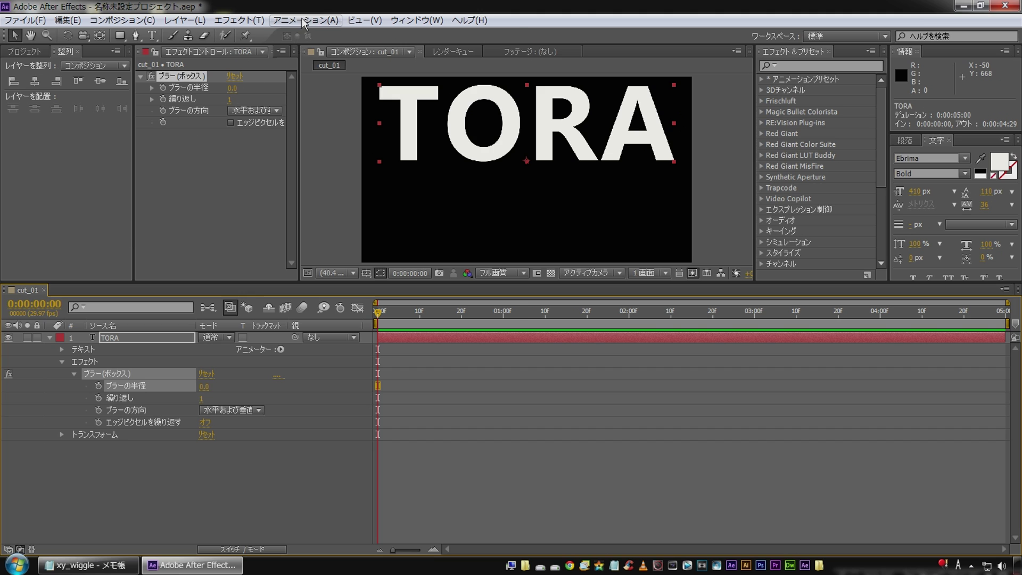
# Drive the Blur Radius with the expression random(2,10)
pyautogui.click(307, 20)
pyautogui.moveTo(339, 176)
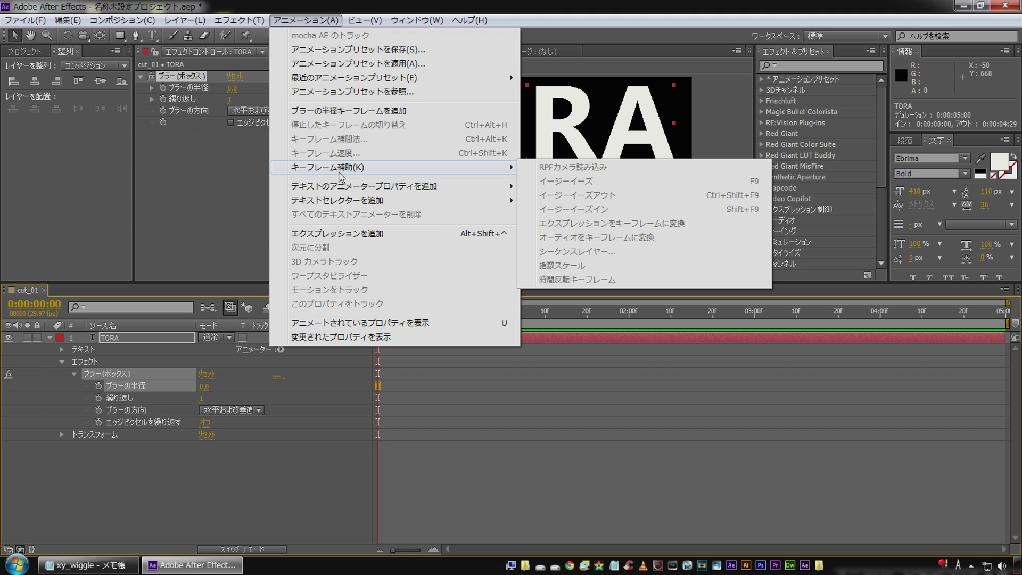
pyautogui.click(329, 235)
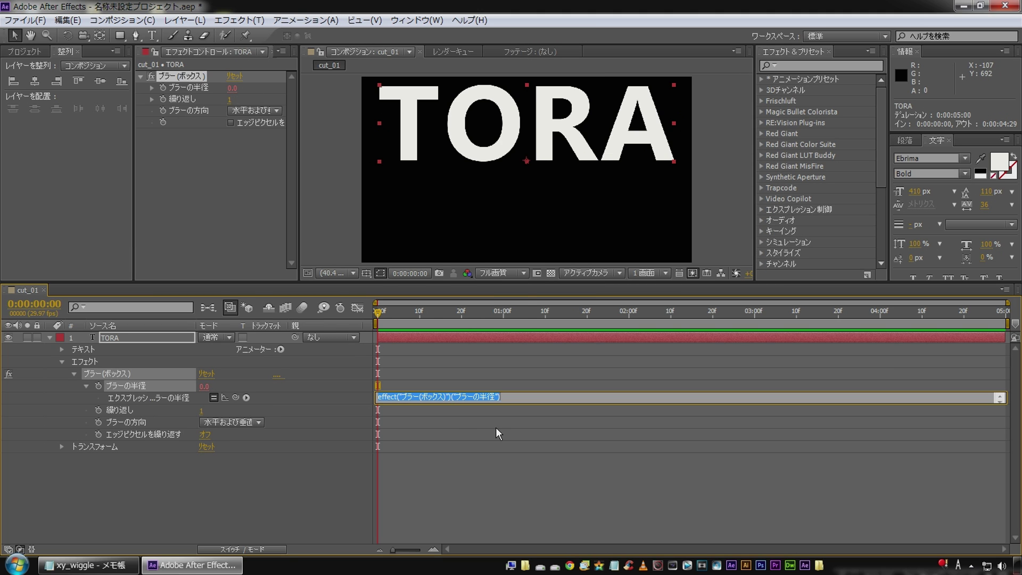
pyautogui.click(246, 398)
pyautogui.moveTo(314, 237)
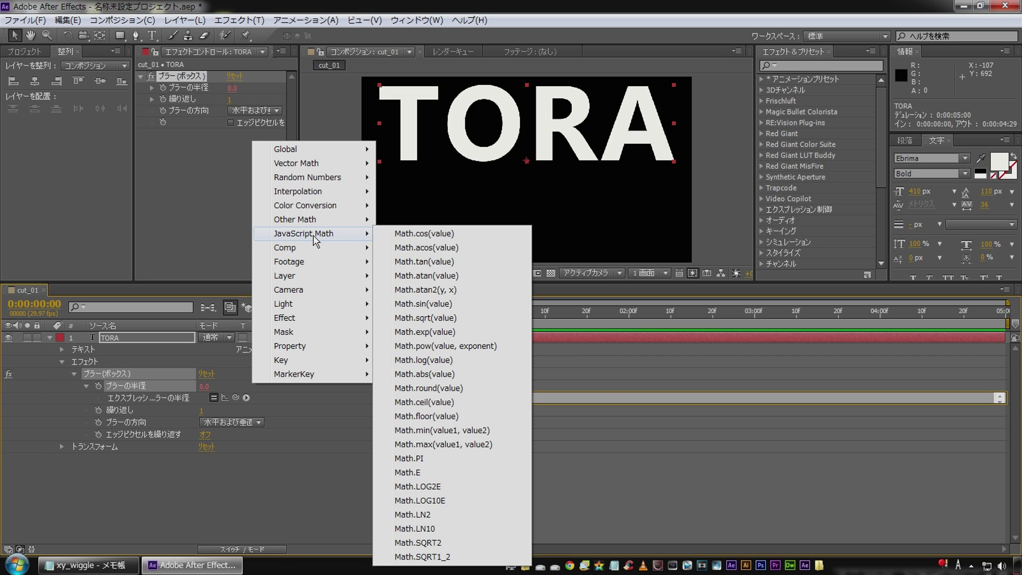
pyautogui.moveTo(336, 177)
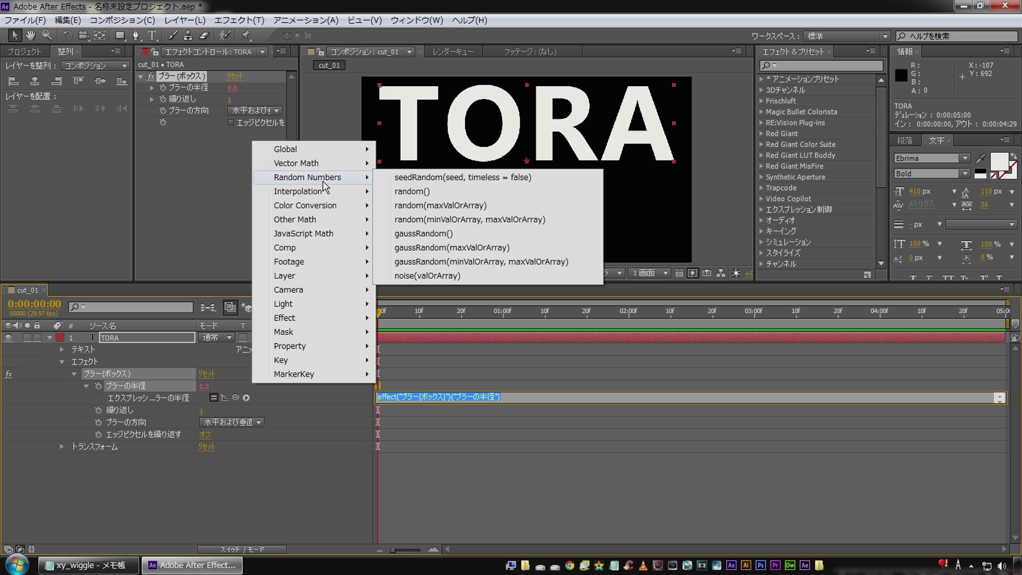
pyautogui.click(416, 192)
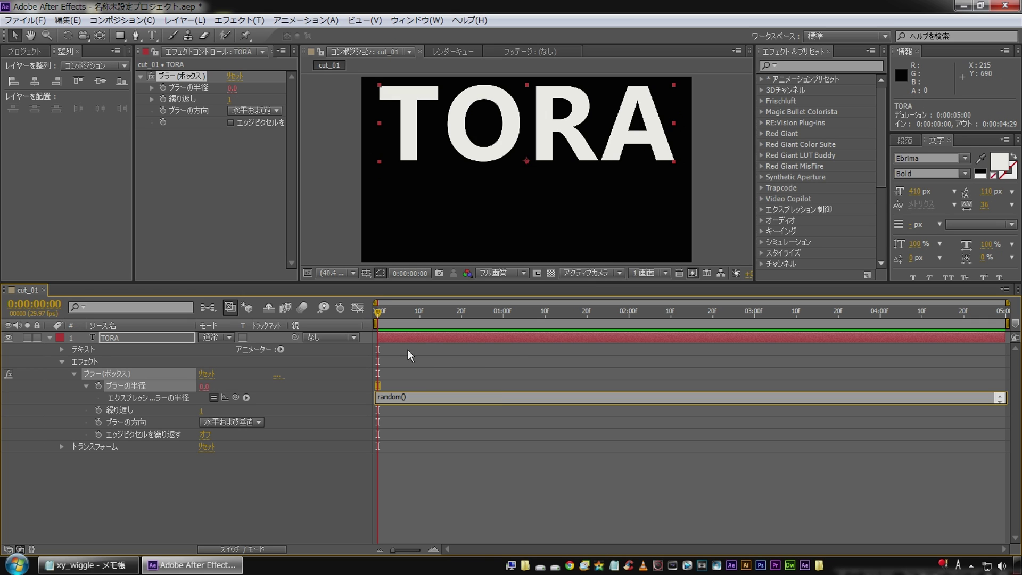
pyautogui.press('Left')
pyautogui.write('2,10')
pyautogui.click(260, 489)
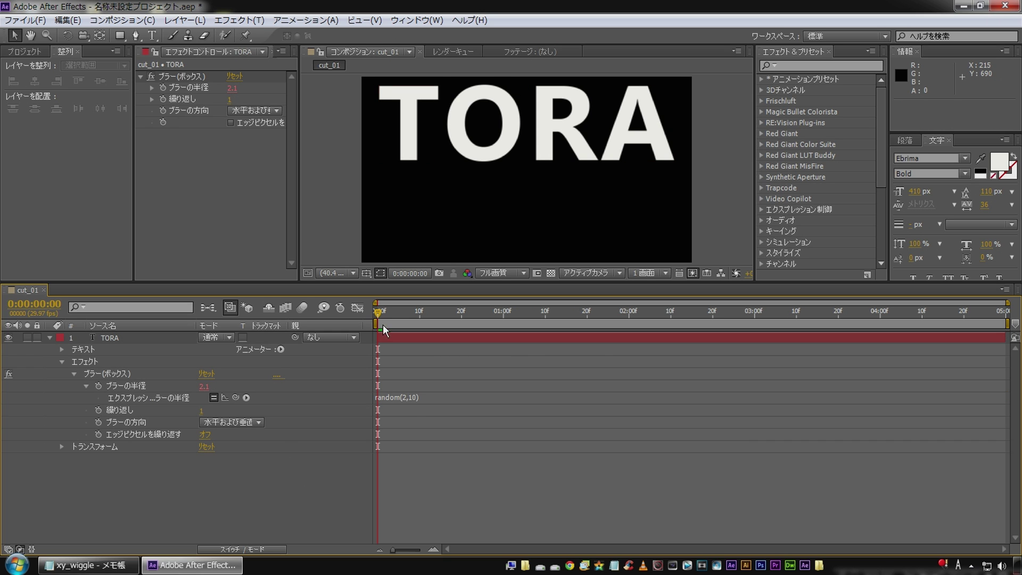
pyautogui.press('space')
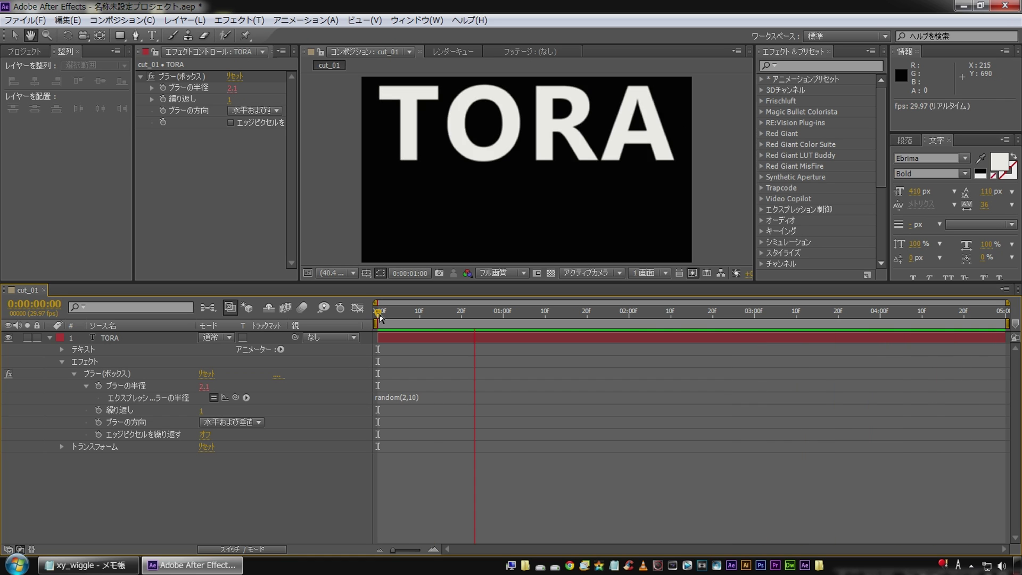
pyautogui.press('space')
pyautogui.click(114, 337)
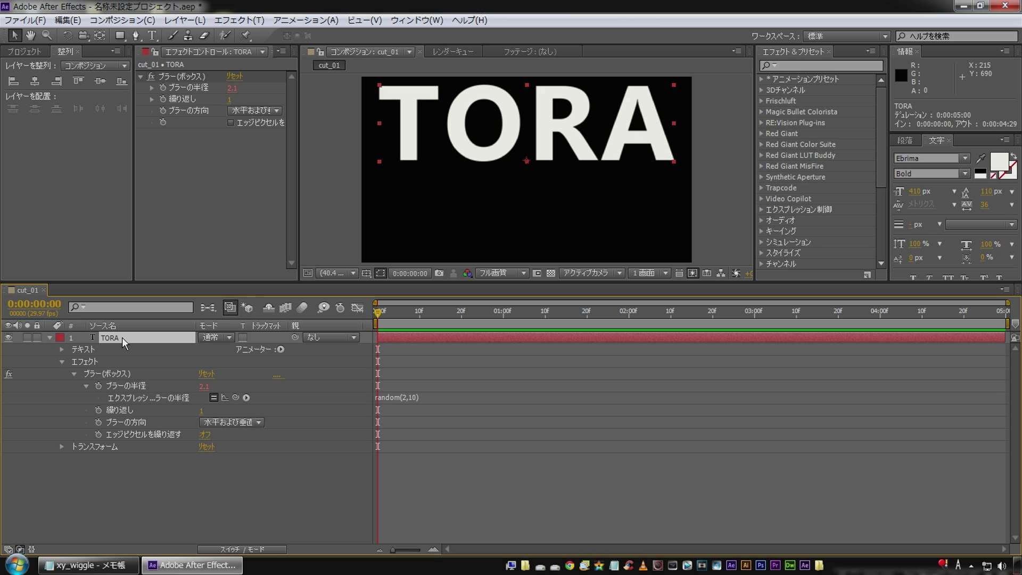
pyautogui.press('p')
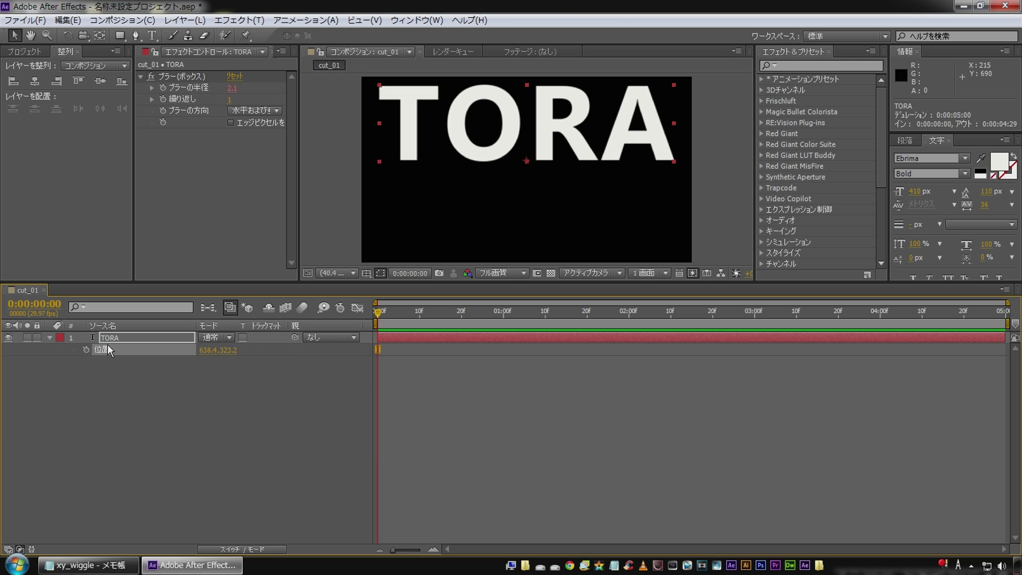
# Add a default transform.position expression to TORA's Position and bring up the Notepad wiggle notes
pyautogui.click(303, 21)
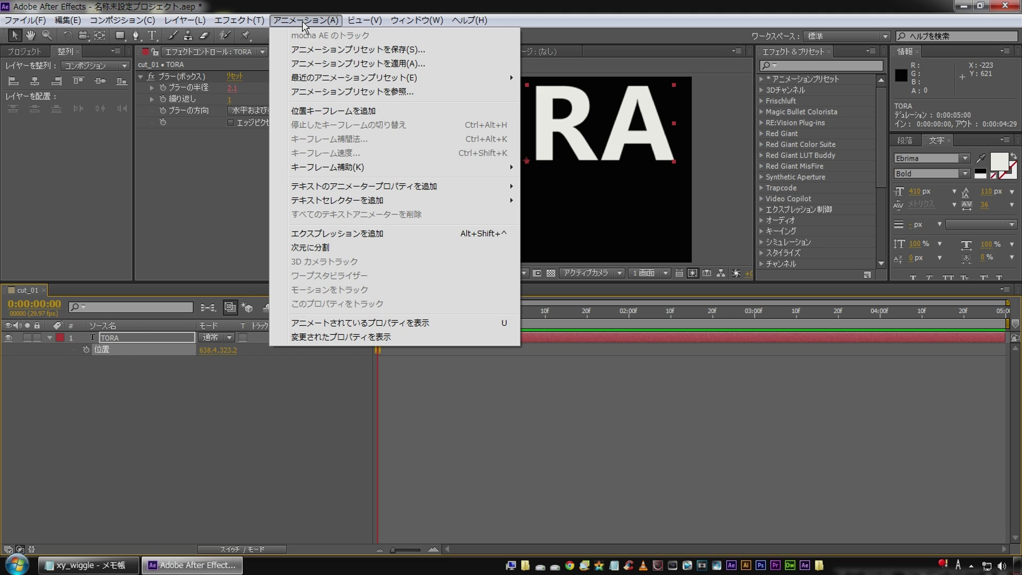
pyautogui.click(345, 234)
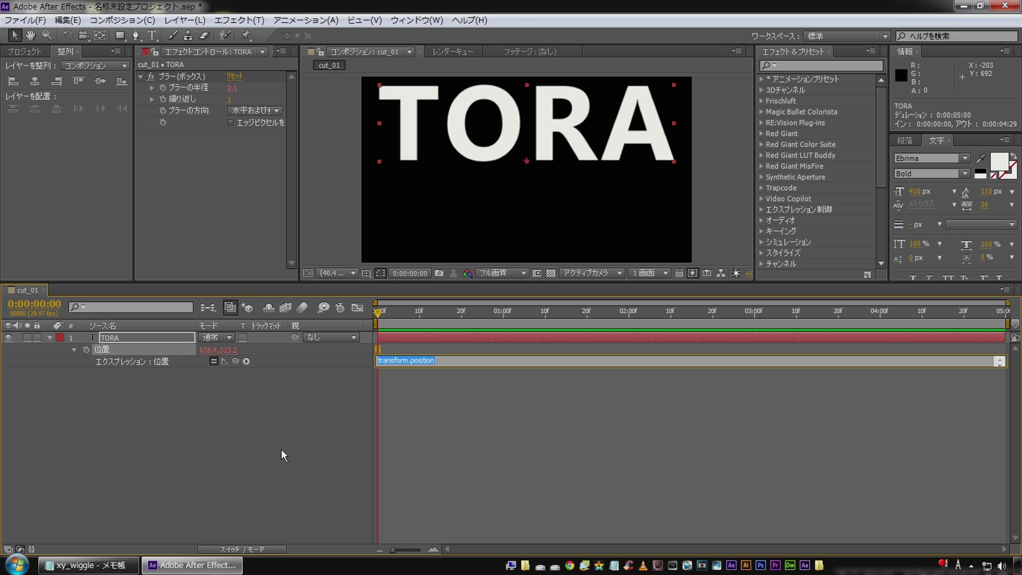
pyautogui.click(86, 565)
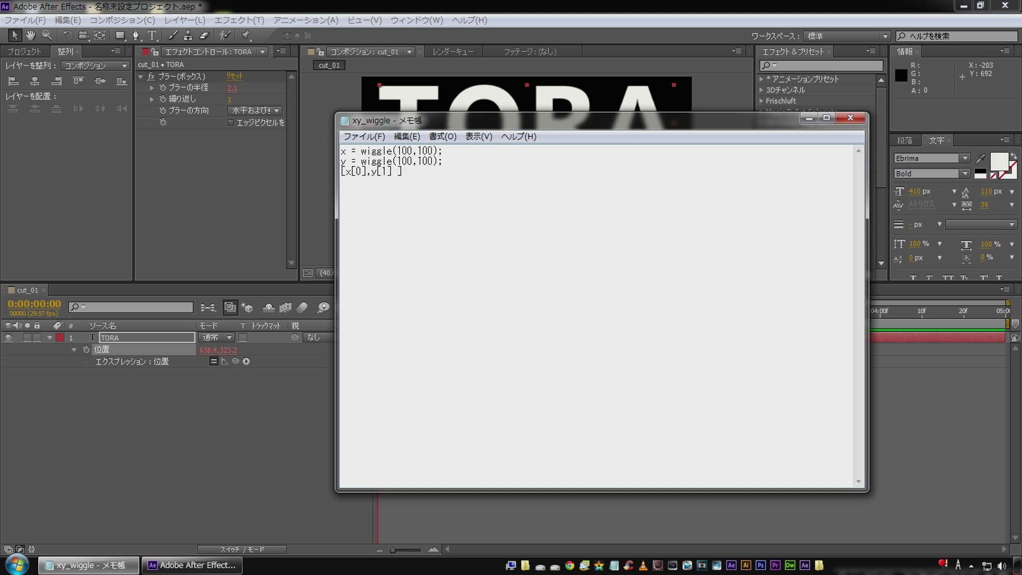
# Change the x line's wiggle(100,100) to wiggle(0,00) in the xy_wiggle note
pyautogui.moveTo(356, 151); pyautogui.dragTo(439, 151)
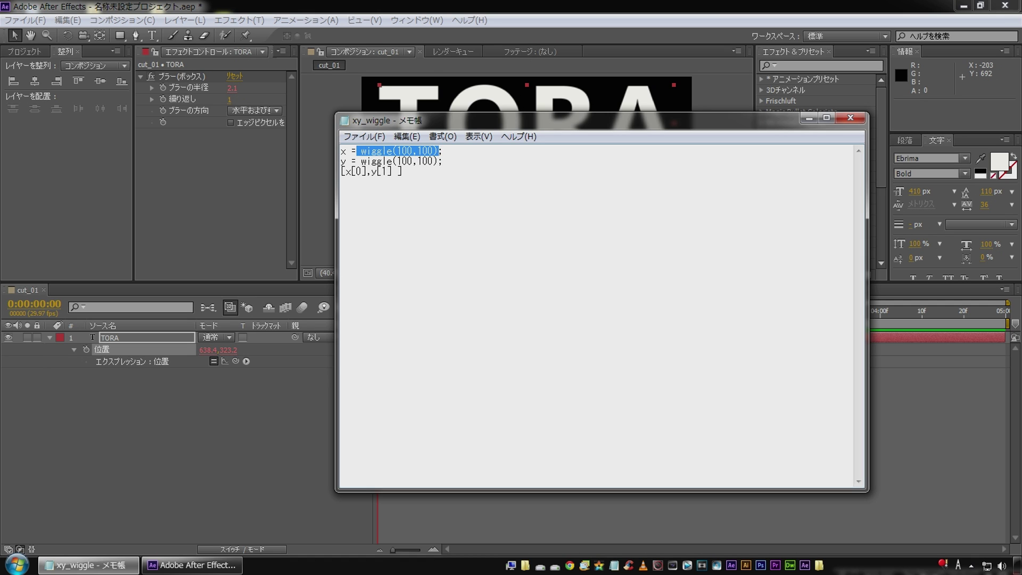
pyautogui.click(403, 170)
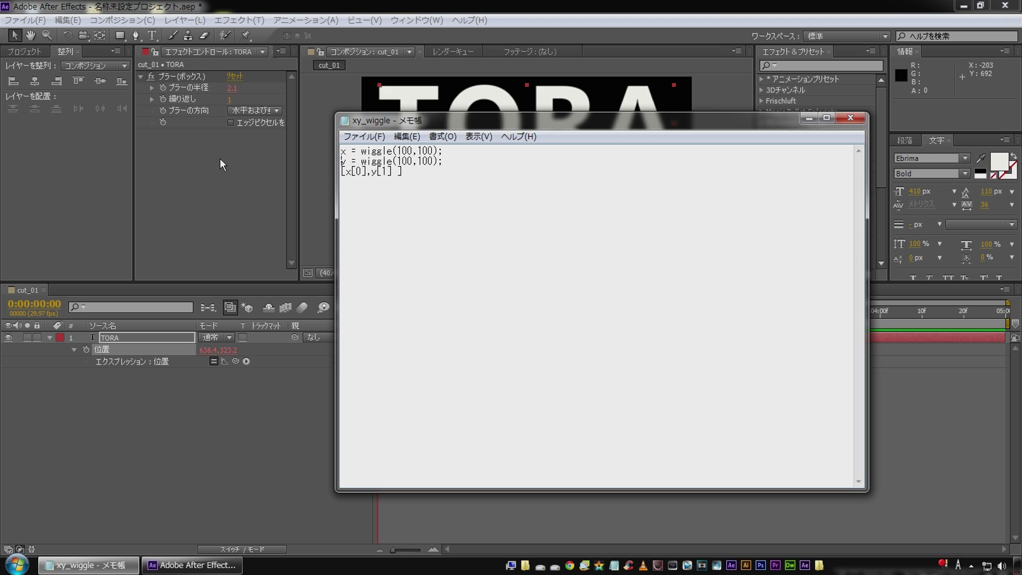
pyautogui.moveTo(444, 151); pyautogui.dragTo(341, 151)
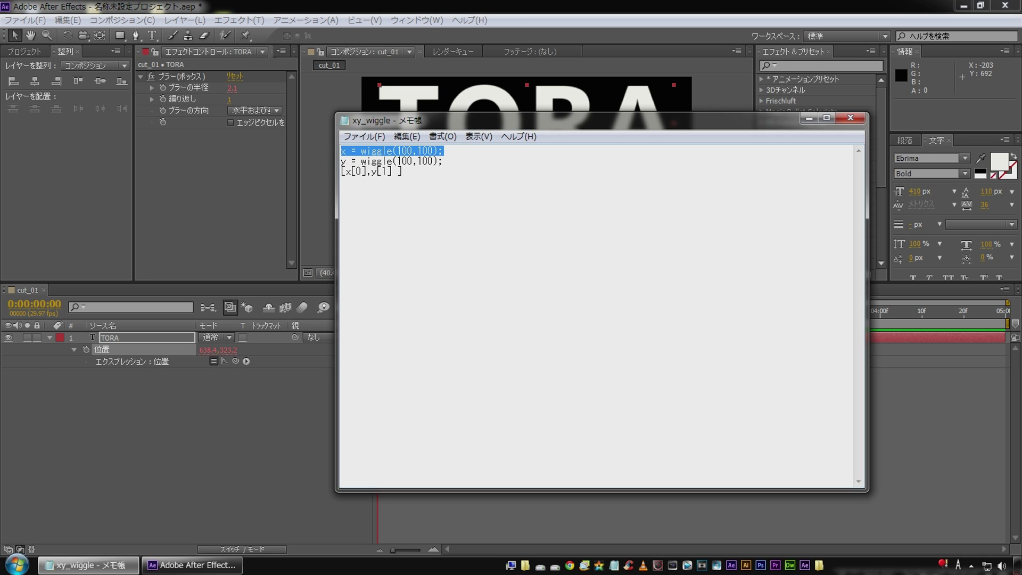
pyautogui.moveTo(444, 161); pyautogui.dragTo(341, 161)
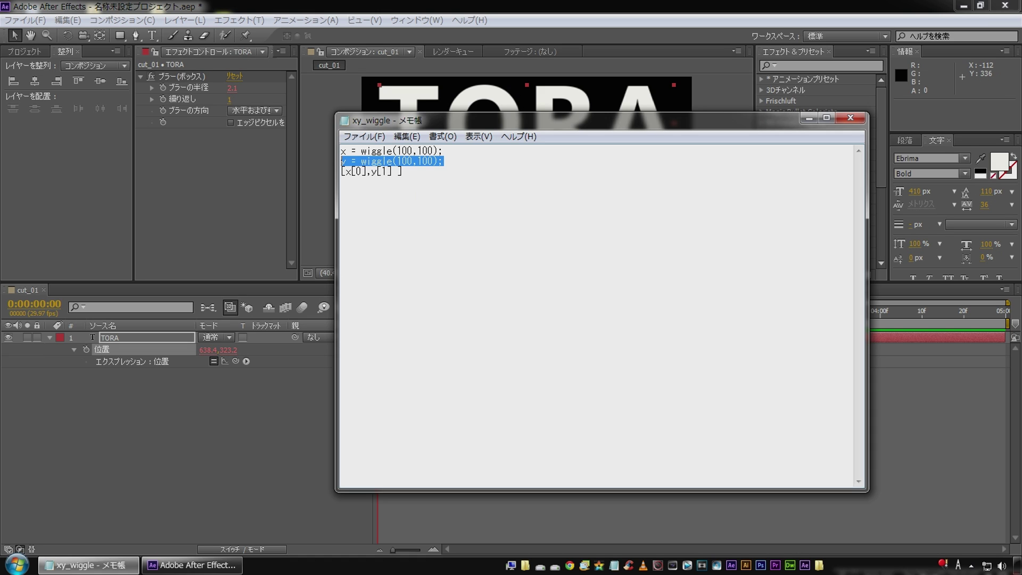
pyautogui.click(403, 171)
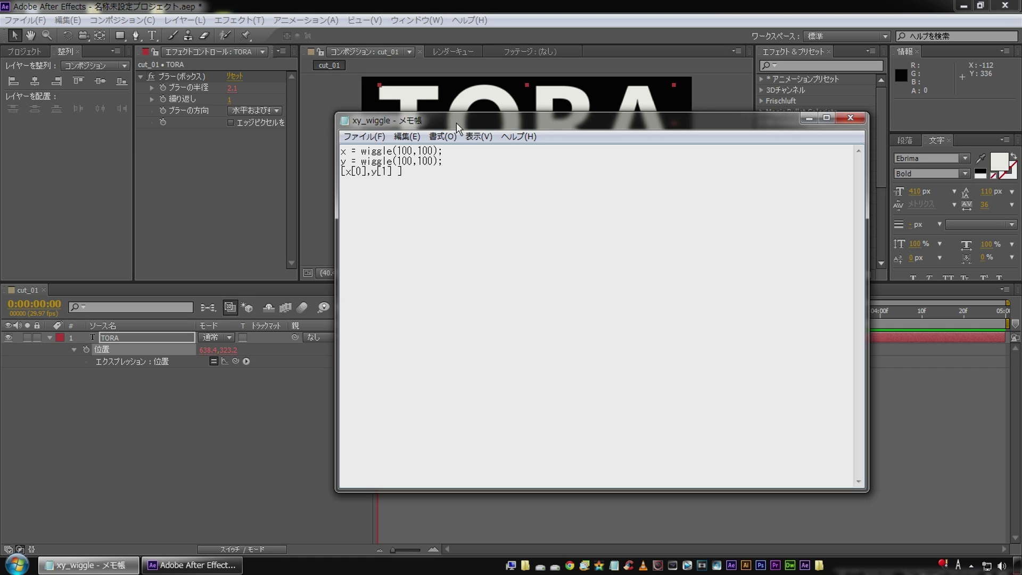
pyautogui.doubleClick(403, 150)
pyautogui.write('0')
pyautogui.press('BackSpace')
pyautogui.moveTo(408, 151); pyautogui.dragTo(418, 151)
pyautogui.write('0')
# Change the y line to wiggle(55,2) and select all the expression text
pyautogui.press('Down')
pyautogui.hotkey('shift', 'Left')
pyautogui.hotkey('shift', 'Left')
pyautogui.hotkey('shift', 'Right')
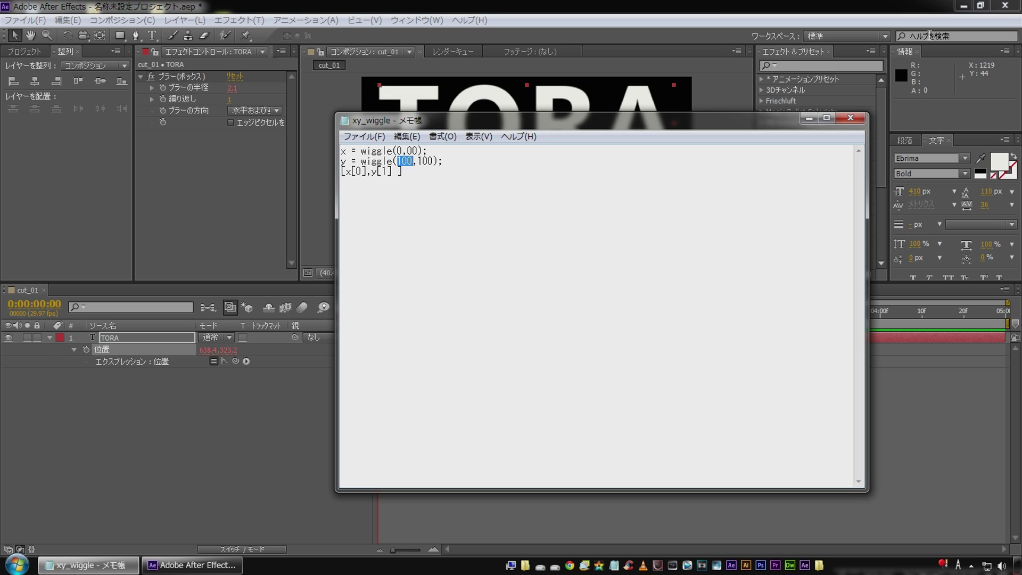
pyautogui.write('55')
pyautogui.hotkey('shift', 'Right')
pyautogui.hotkey('shift', 'Right')
pyautogui.hotkey('shift', 'Right')
pyautogui.write('0')
pyautogui.press('BackSpace')
pyautogui.write('2')
pyautogui.hotkey('ctrl', 'a')
# Replace TORA's transform.position expression with the copied x/y wiggle code and enlarge the field
pyautogui.rightClick(373, 156)
pyautogui.click(407, 198)
pyautogui.click(258, 426)
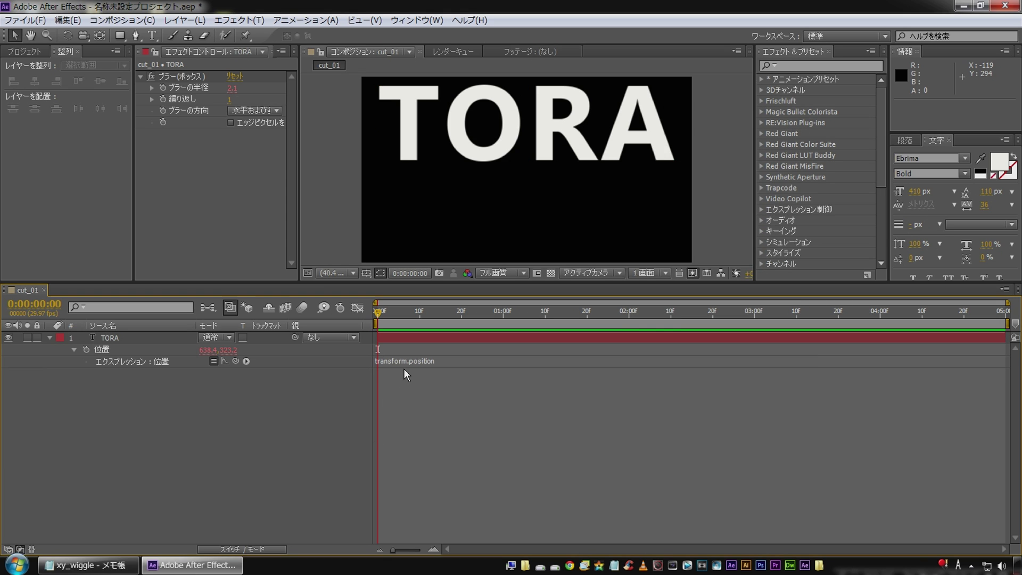
pyautogui.click(404, 361)
pyautogui.rightClick(392, 363)
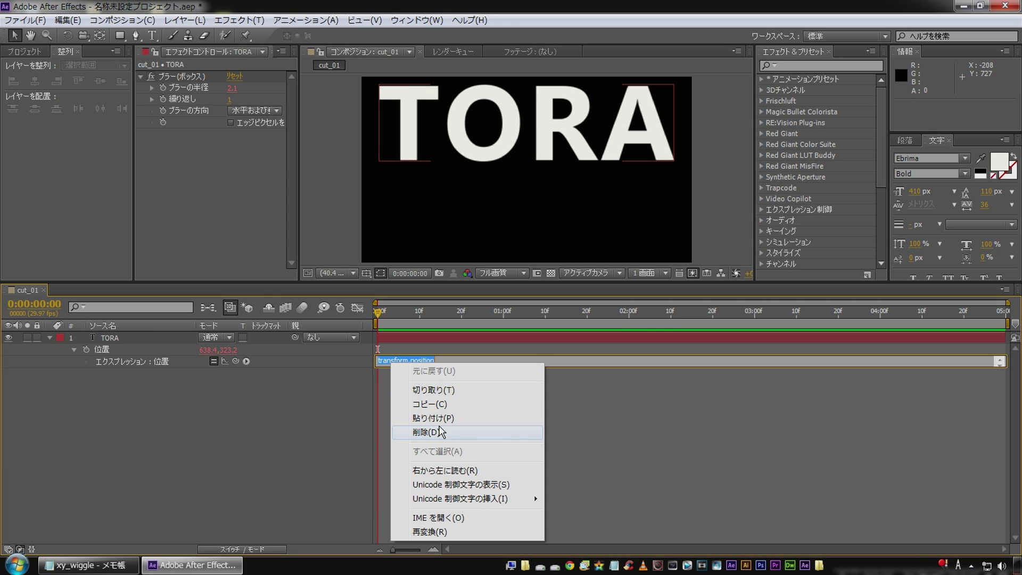
pyautogui.click(448, 418)
pyautogui.click(448, 417)
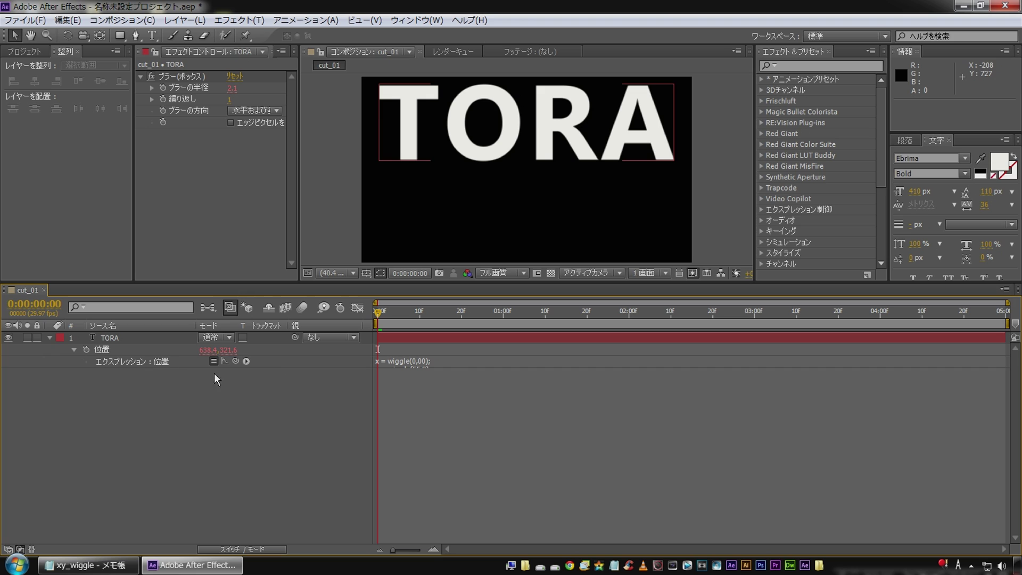
pyautogui.moveTo(444, 368); pyautogui.dragTo(444, 385)
# Preview TORA with the wiggle expression off and on, then show its Opacity near frame 19
pyautogui.press('space')
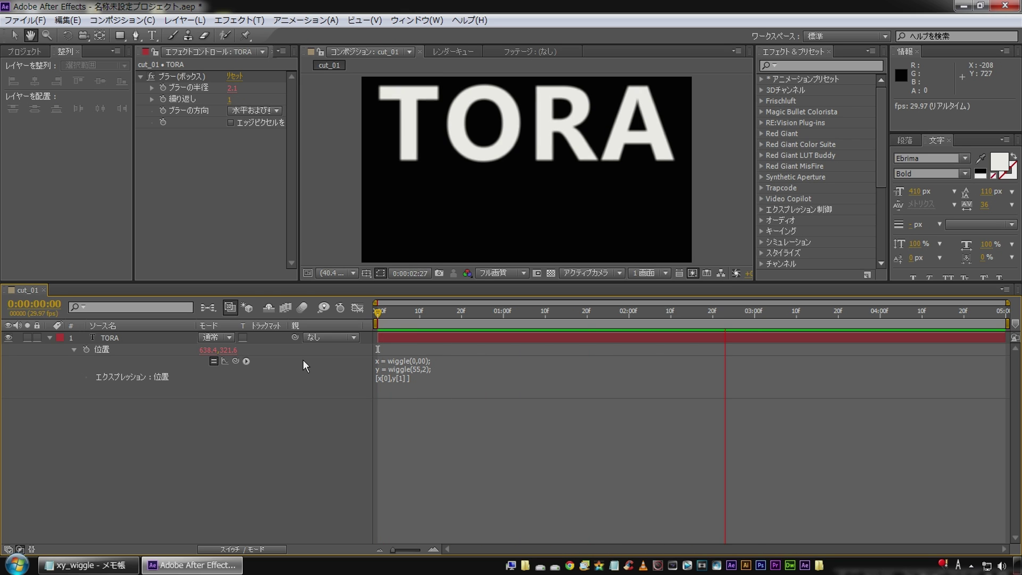
pyautogui.press('space')
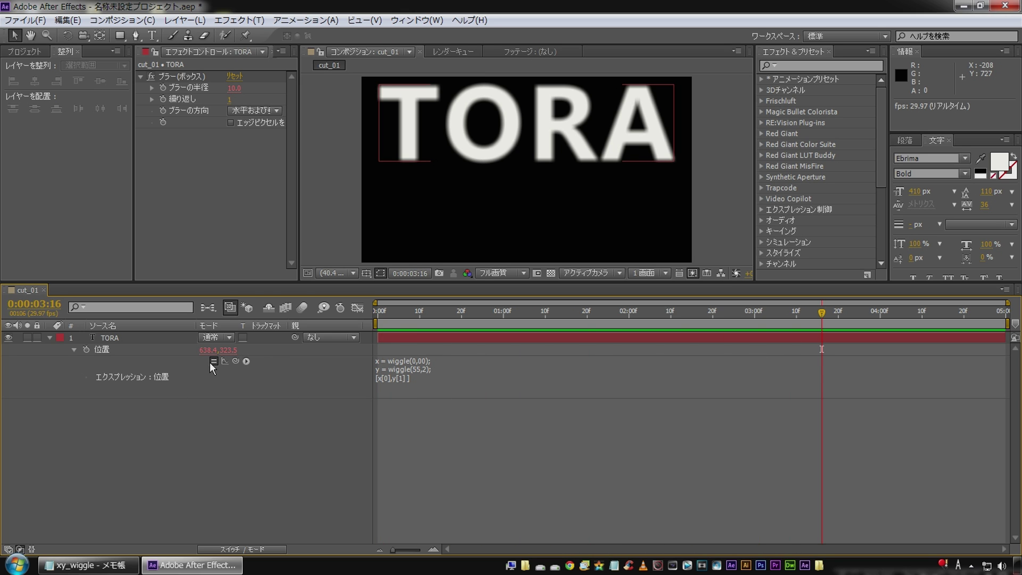
pyautogui.click(213, 361)
pyautogui.moveTo(387, 309); pyautogui.dragTo(378, 309)
pyautogui.press('space')
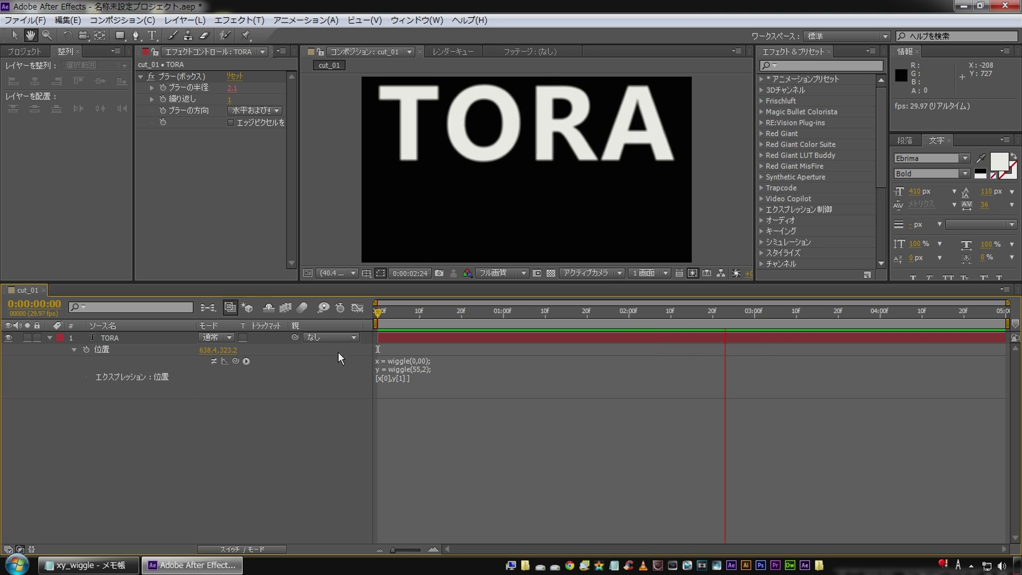
pyautogui.press('space')
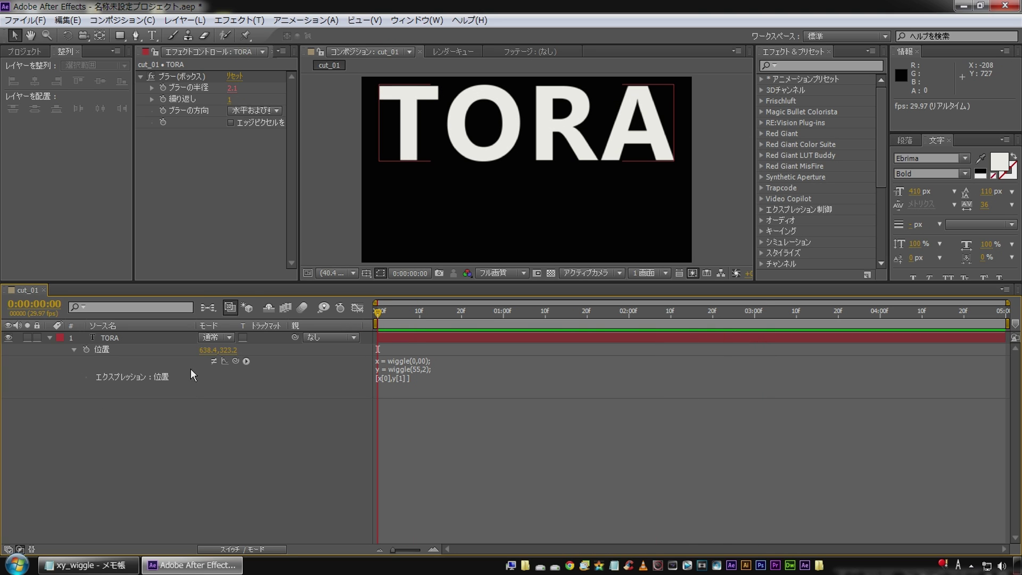
pyautogui.click(214, 361)
pyautogui.press('space')
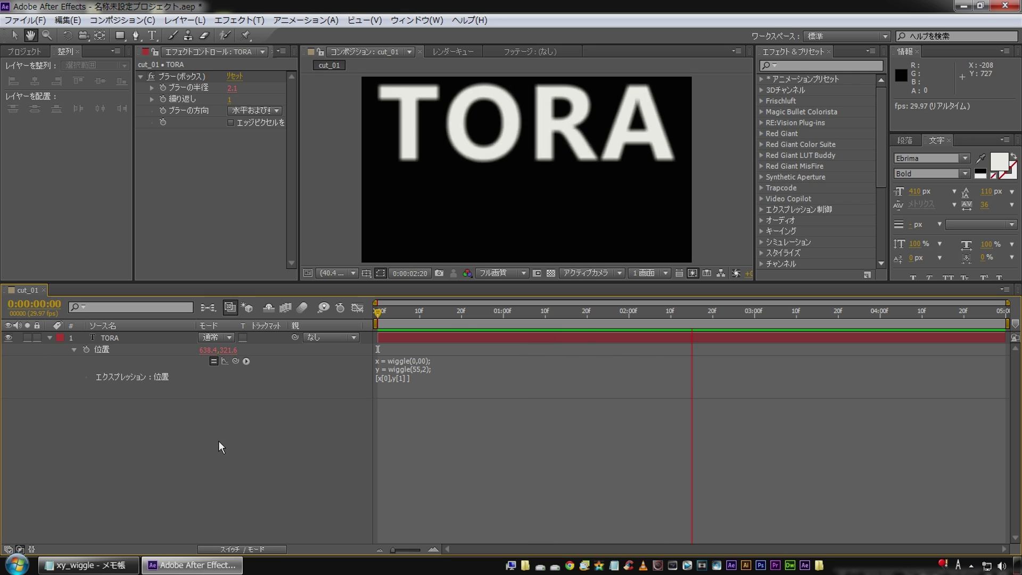
pyautogui.press('space')
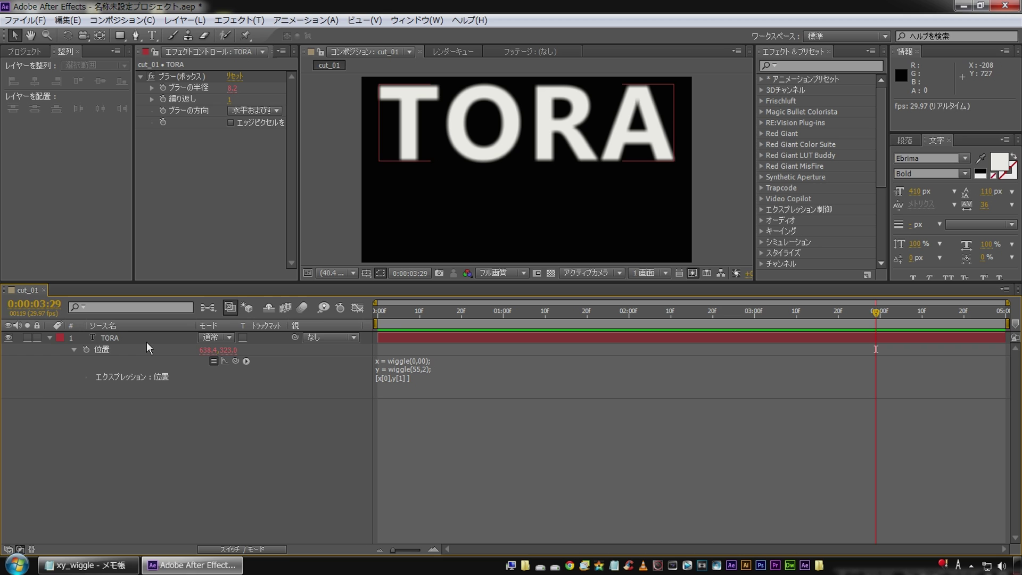
pyautogui.click(139, 337)
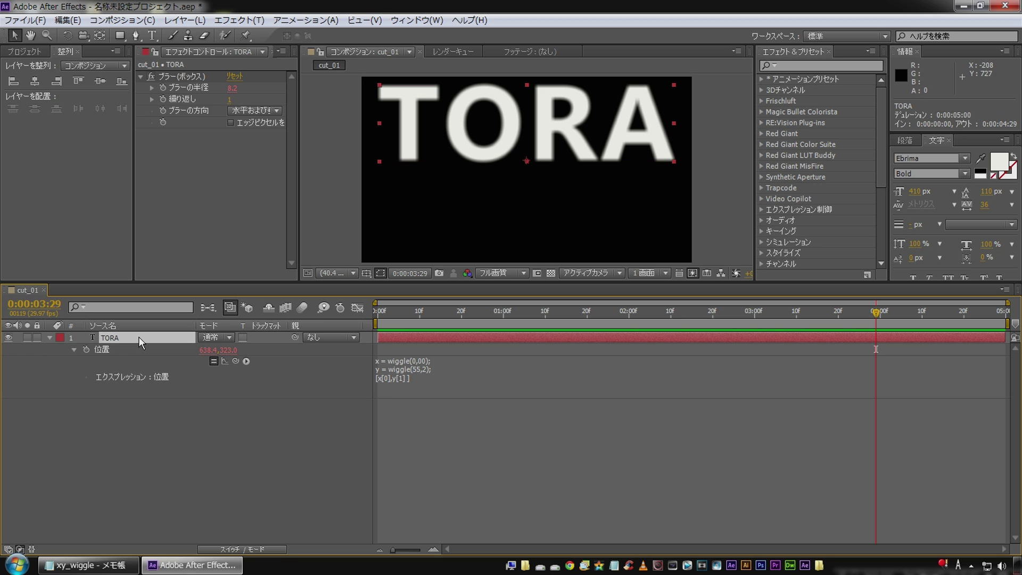
pyautogui.press('t')
pyautogui.moveTo(430, 322)
pyautogui.mouseDown()
pyautogui.moveTo(475, 313)
pyautogui.moveTo(458, 312)
pyautogui.mouseUp()
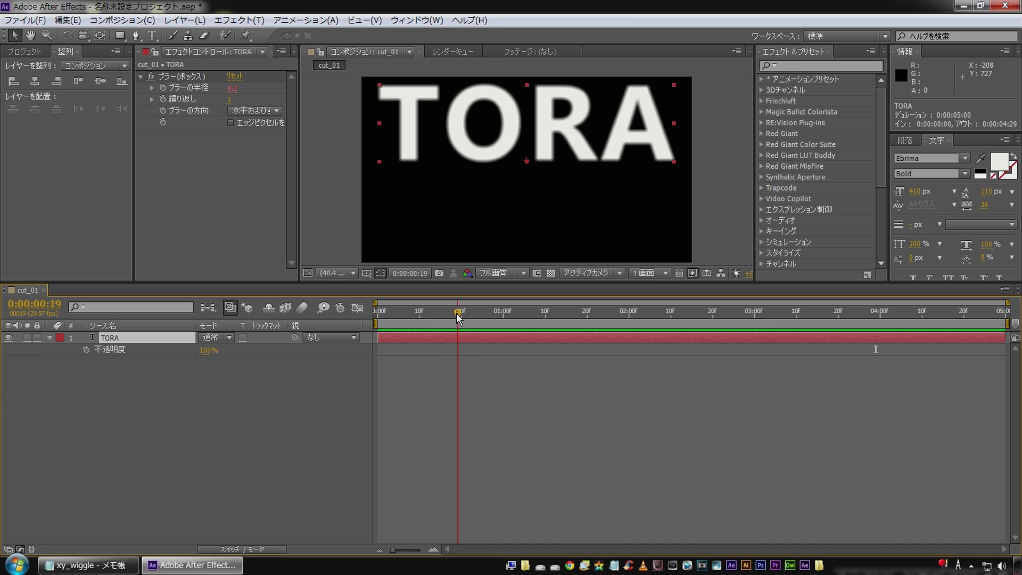
# Keyframe TORA's opacity 100%, 80%, 100% on three consecutive frames and preview the flicker
pyautogui.click(86, 350)
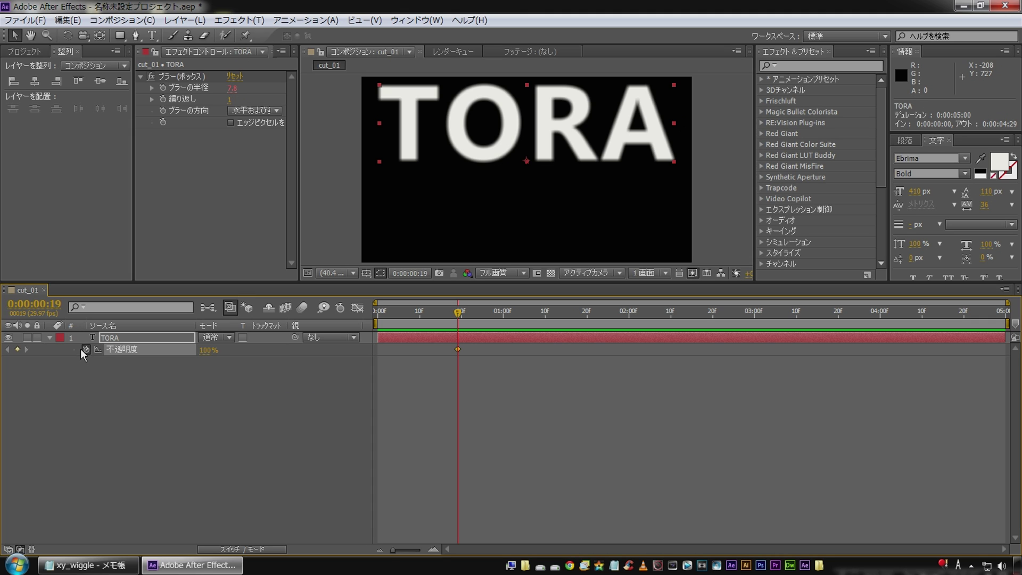
pyautogui.press('pagedown')
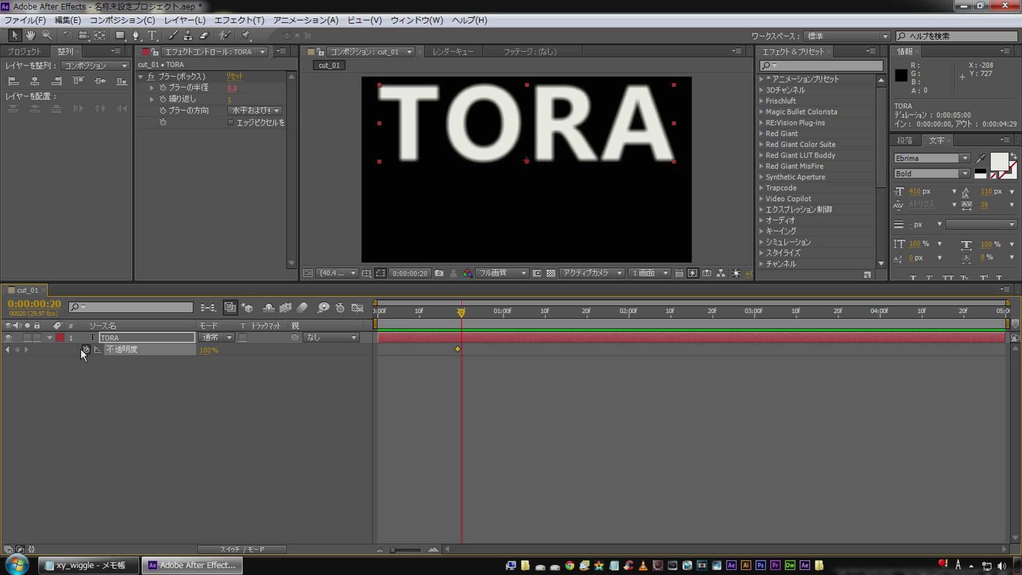
pyautogui.write('80')
pyautogui.press('Return')
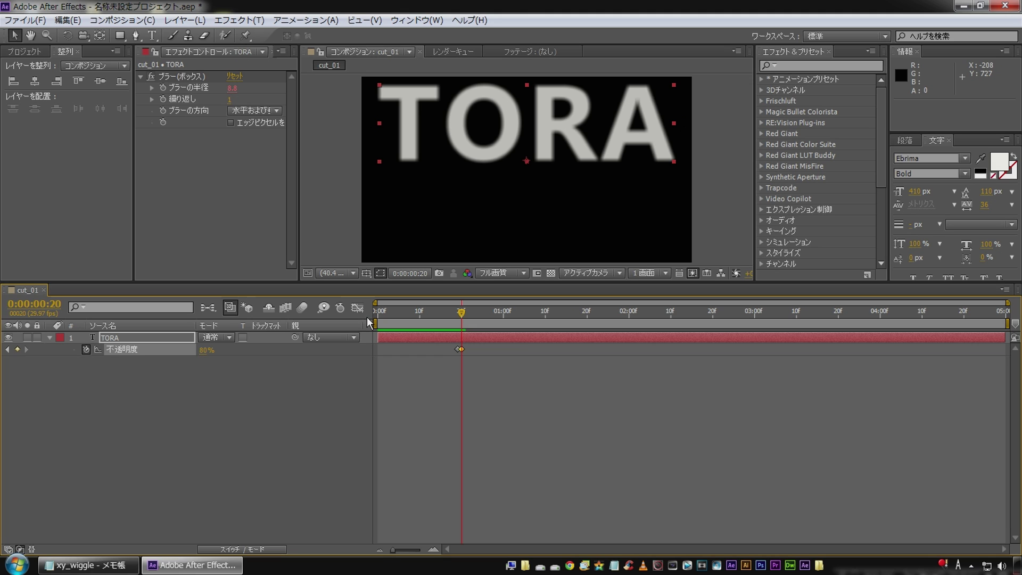
pyautogui.press('pagedown')
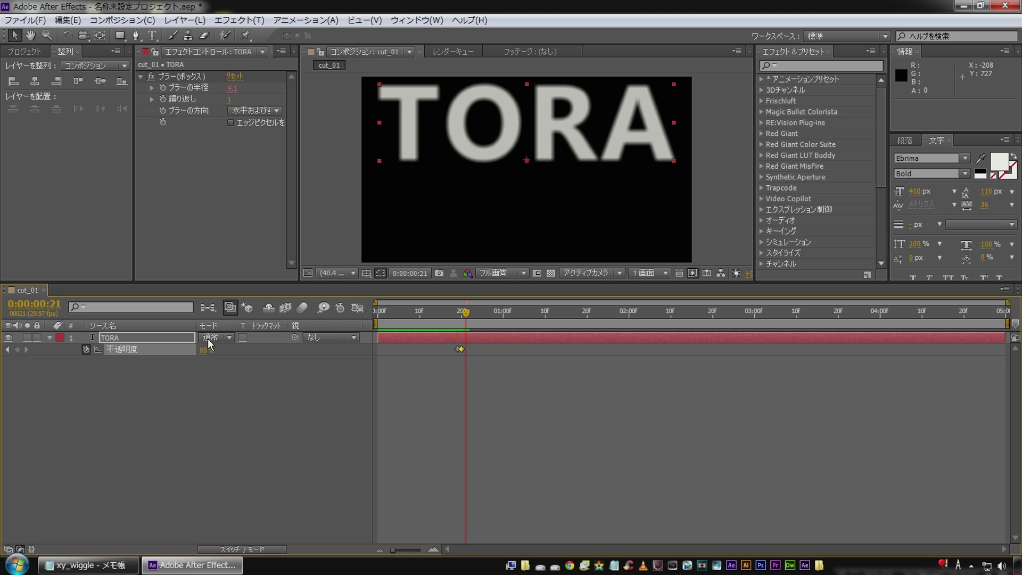
pyautogui.click(203, 350)
pyautogui.write('100')
pyautogui.press('Return')
pyautogui.click(430, 415)
pyautogui.click(447, 313)
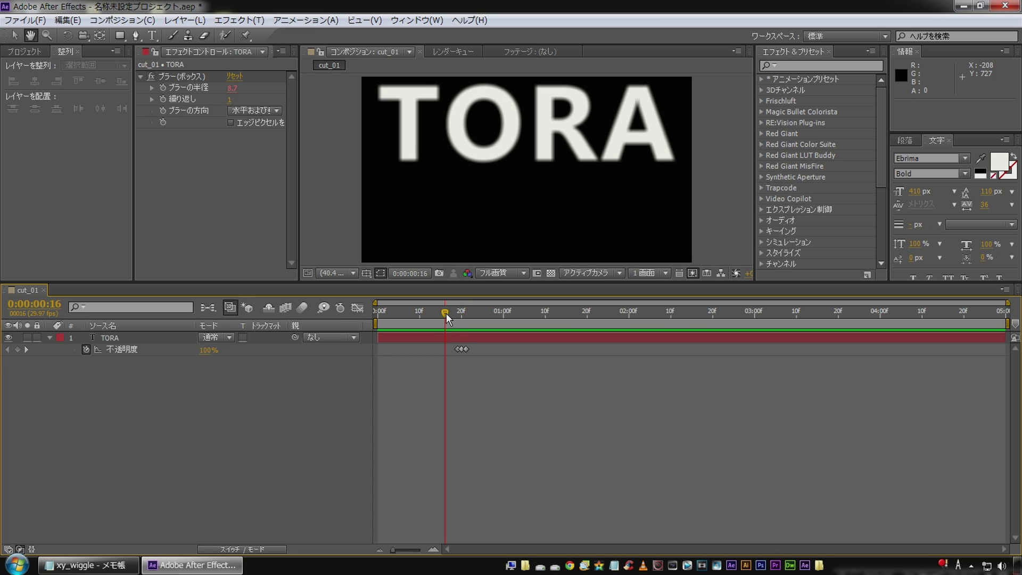
pyautogui.press('space')
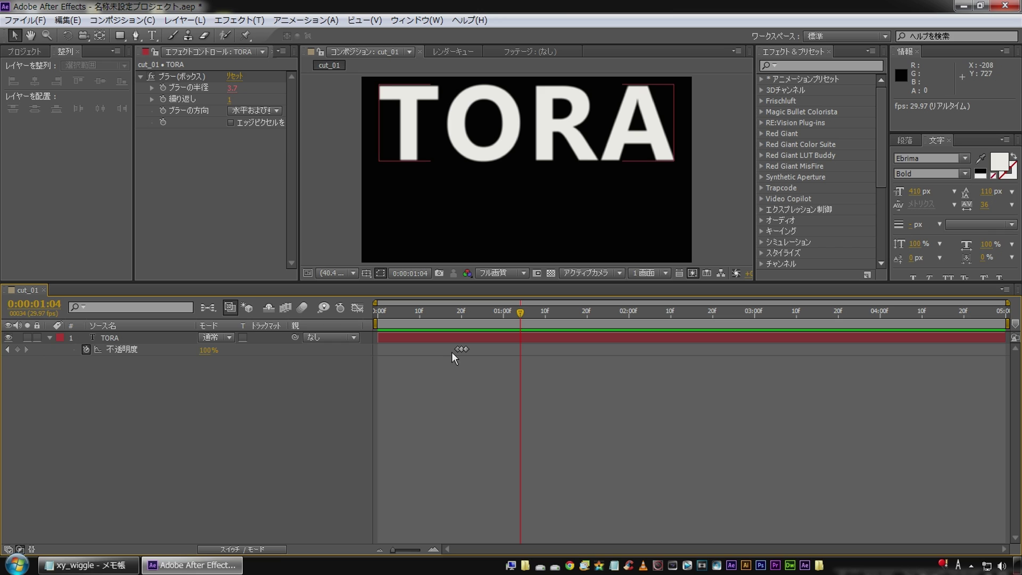
# Copy the three flicker keyframes, paste them at 1:11, 2:09 and 3:10, and preview
pyautogui.moveTo(434, 344); pyautogui.dragTo(507, 370)
pyautogui.moveTo(510, 371); pyautogui.dragTo(522, 383)
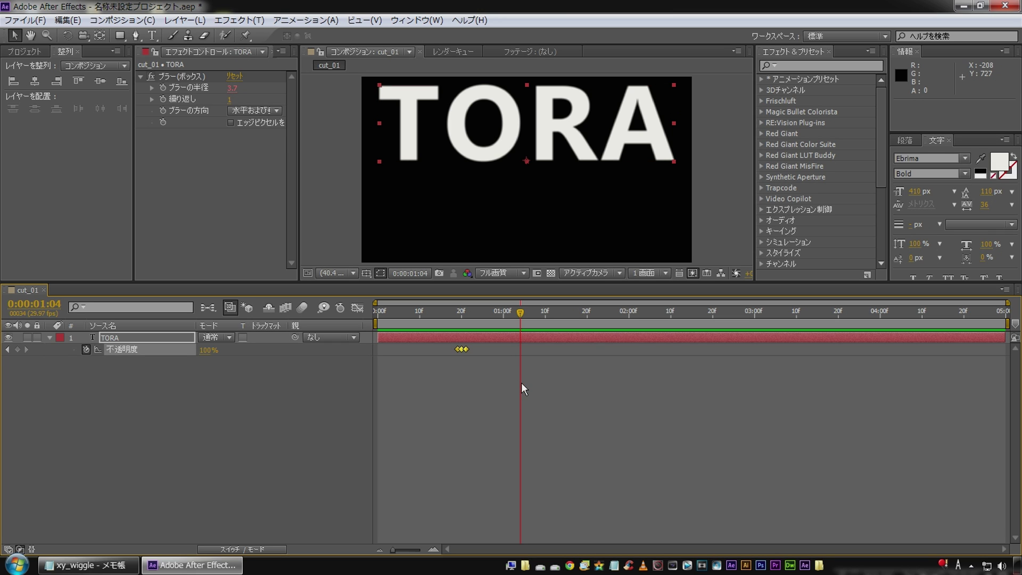
pyautogui.hotkey('ctrl', 'c')
pyautogui.moveTo(525, 312); pyautogui.dragTo(551, 319)
pyautogui.hotkey('ctrl', 'v')
pyautogui.click(666, 313)
pyautogui.hotkey('ctrl', 'v')
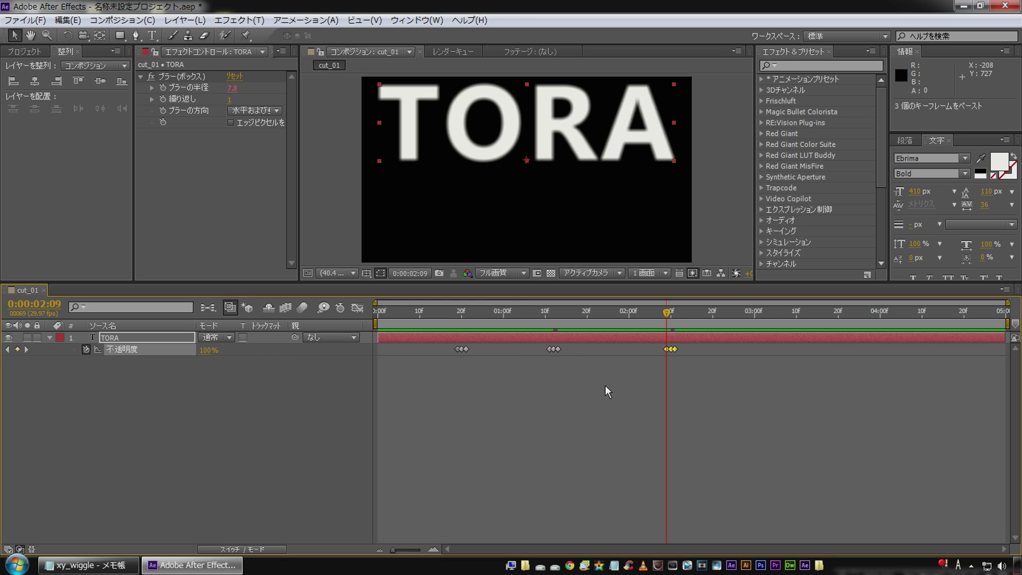
pyautogui.click(794, 314)
pyautogui.hotkey('ctrl', 'v')
pyautogui.click(734, 382)
pyautogui.click(446, 314)
pyautogui.press('space')
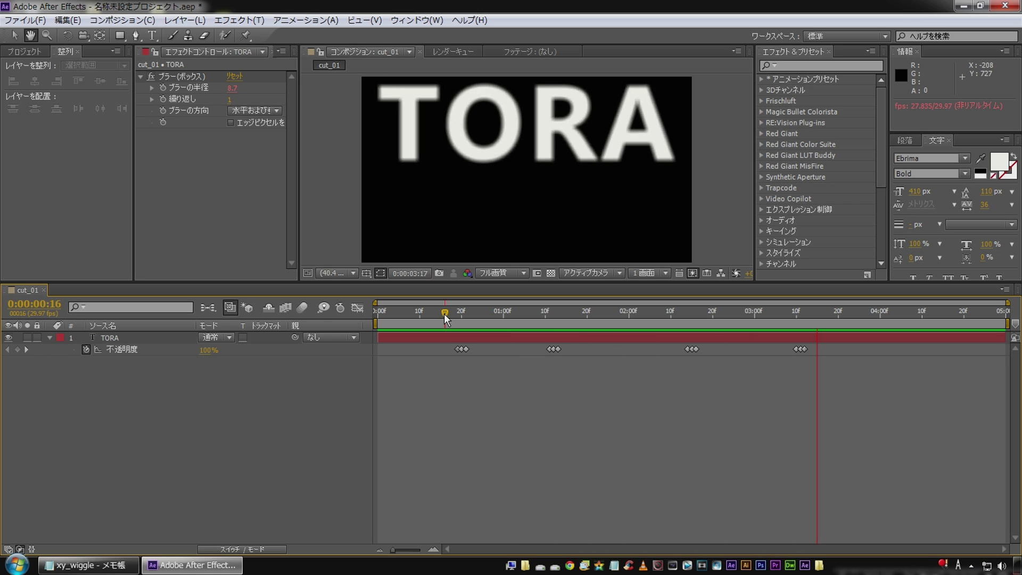
pyautogui.click(123, 337)
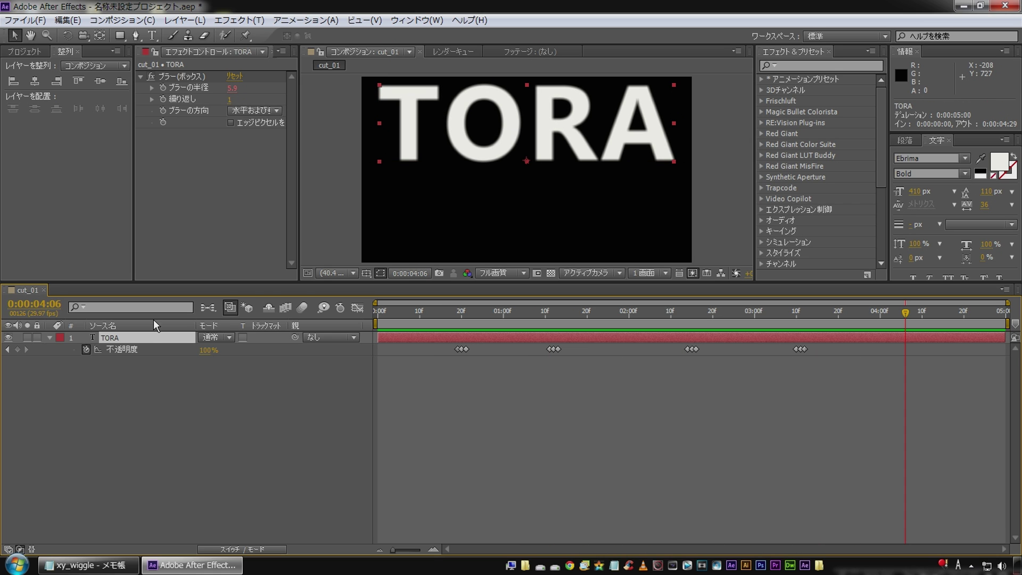
# Apply the Transition > Blinds (ブラインド) effect to TORA from the Effect Controls menu
pyautogui.rightClick(189, 172)
pyautogui.moveTo(248, 379)
pyautogui.moveTo(256, 423)
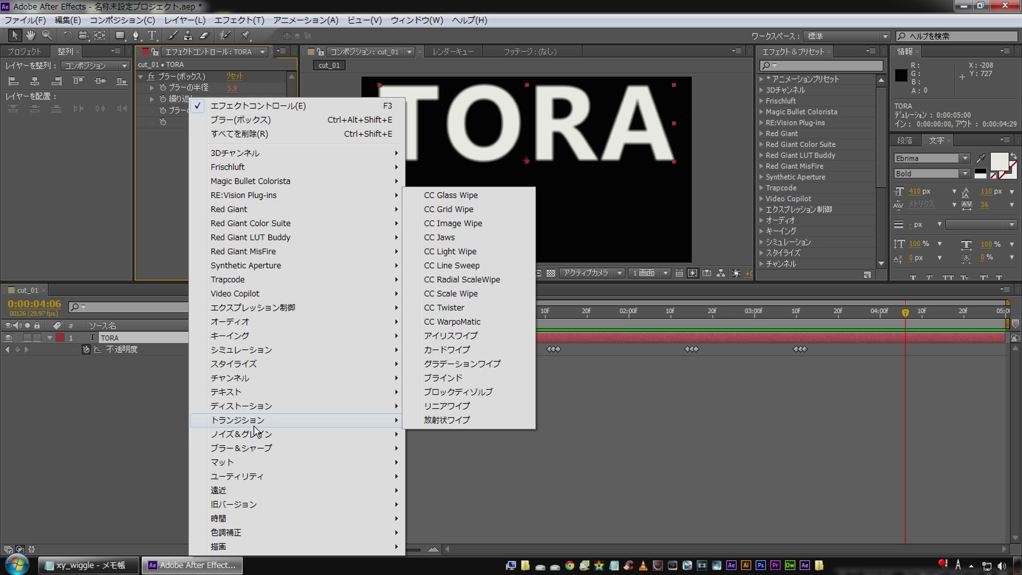
pyautogui.moveTo(341, 434)
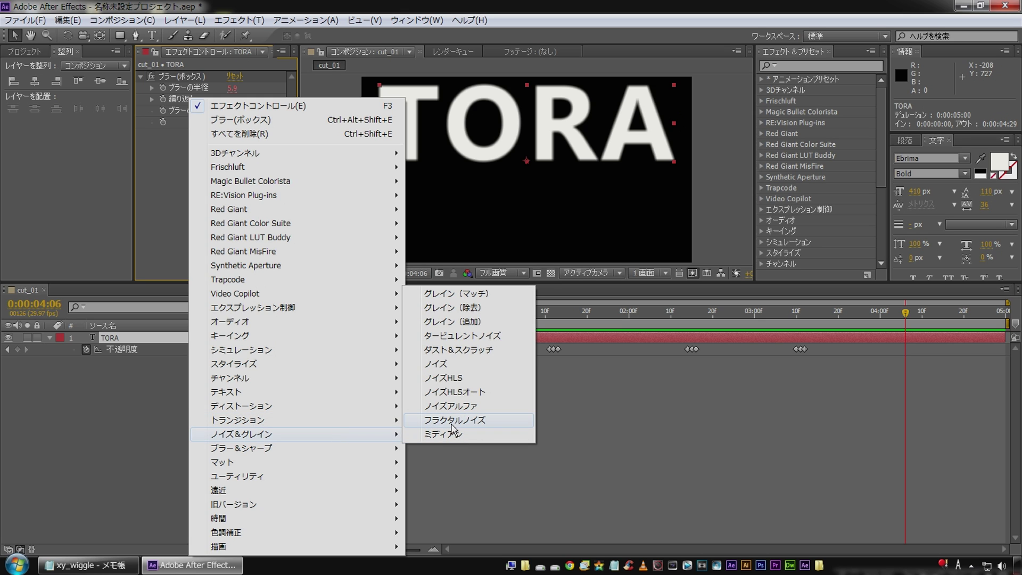
pyautogui.moveTo(310, 422)
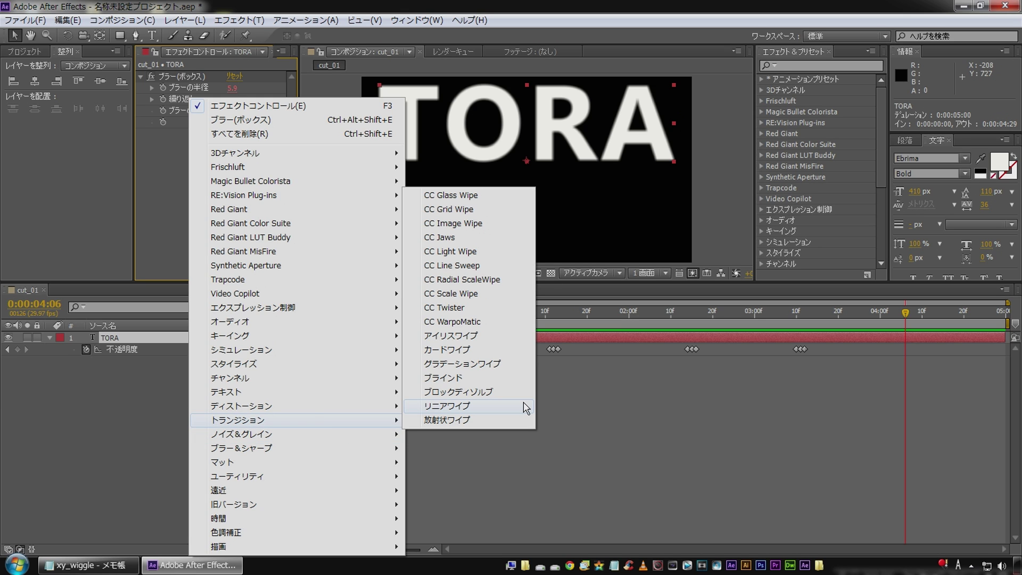
pyautogui.click(468, 379)
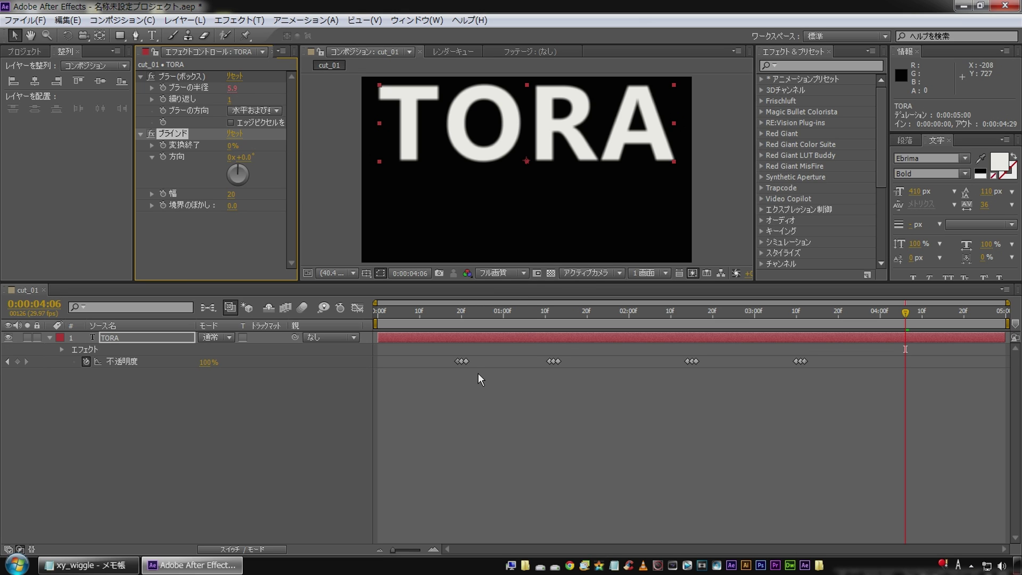
# Set the blinds direction to 90°, completion to 17% and stripe width to 4
pyautogui.click(247, 158)
pyautogui.write('90')
pyautogui.press('Return')
pyautogui.moveTo(233, 145); pyautogui.dragTo(242, 143)
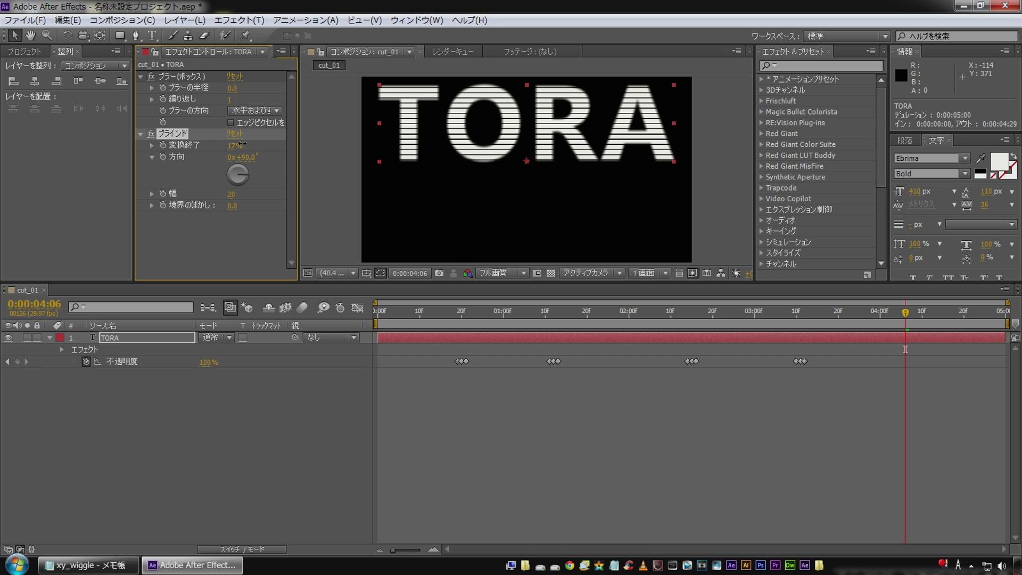
pyautogui.moveTo(231, 194); pyautogui.dragTo(216, 197)
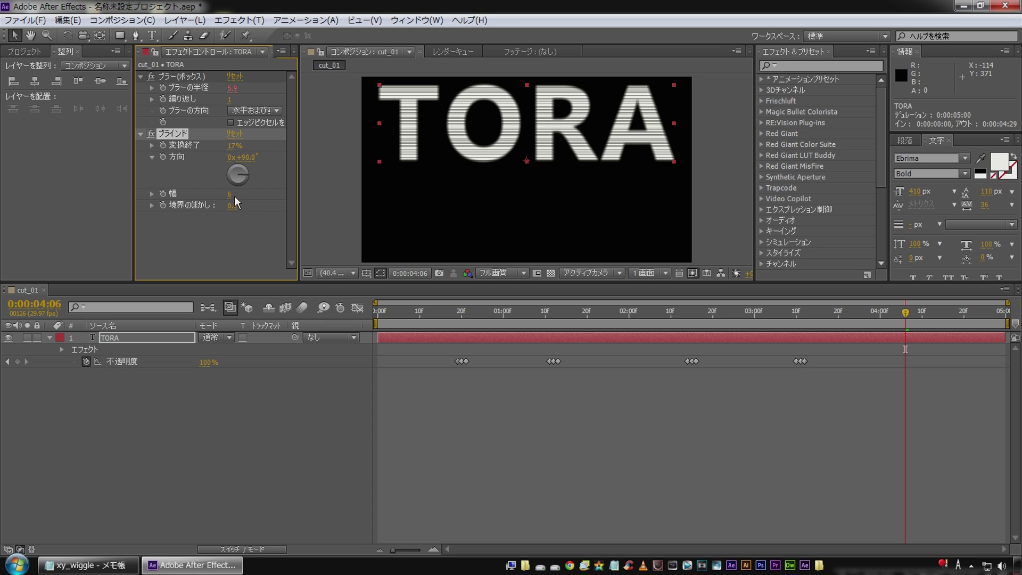
pyautogui.click(229, 194)
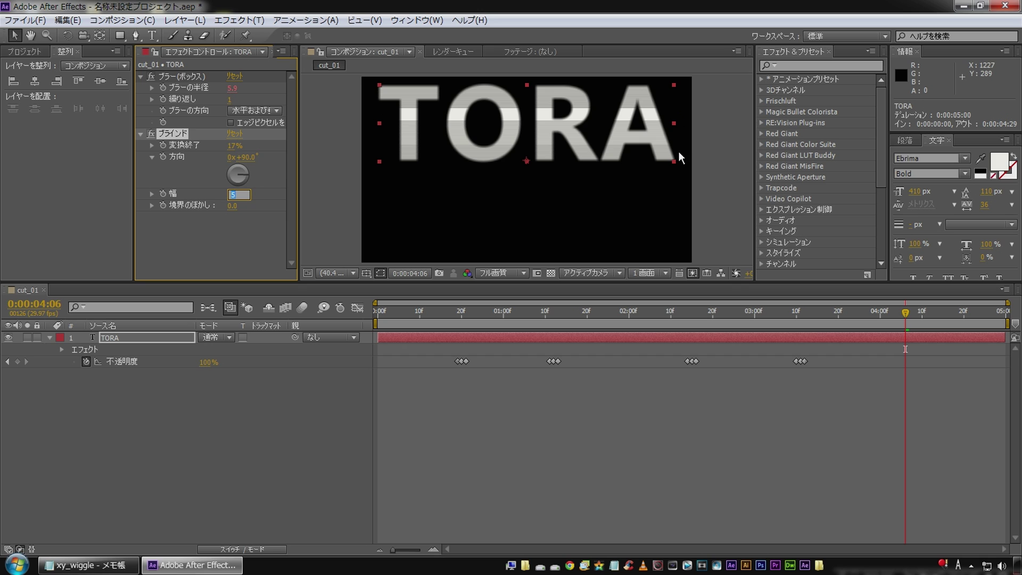
pyautogui.press('Down')
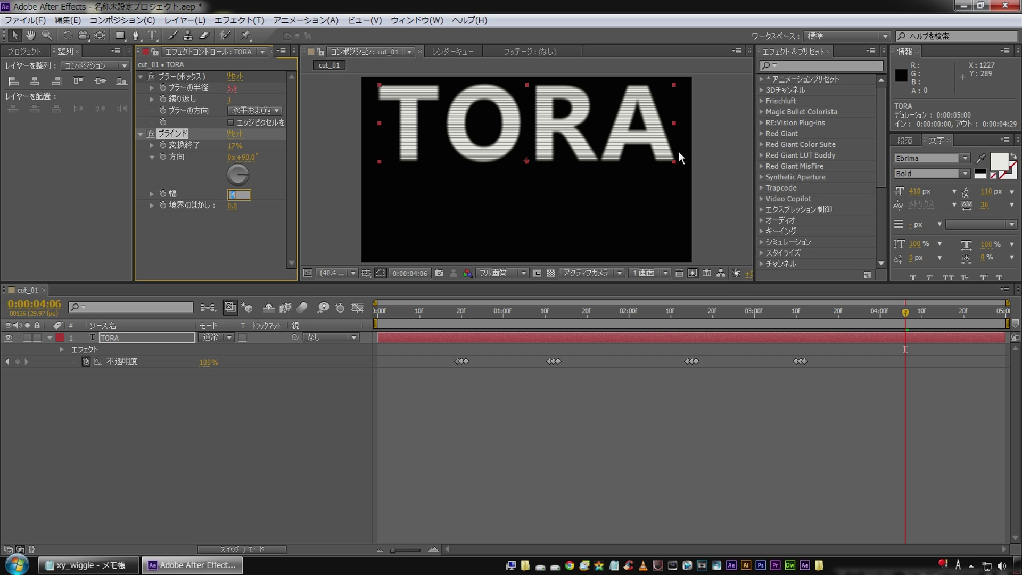
pyautogui.click(506, 206)
# At frame 14, reduce the blinds transition completion to 0%
pyautogui.scroll(1, 513, 160)
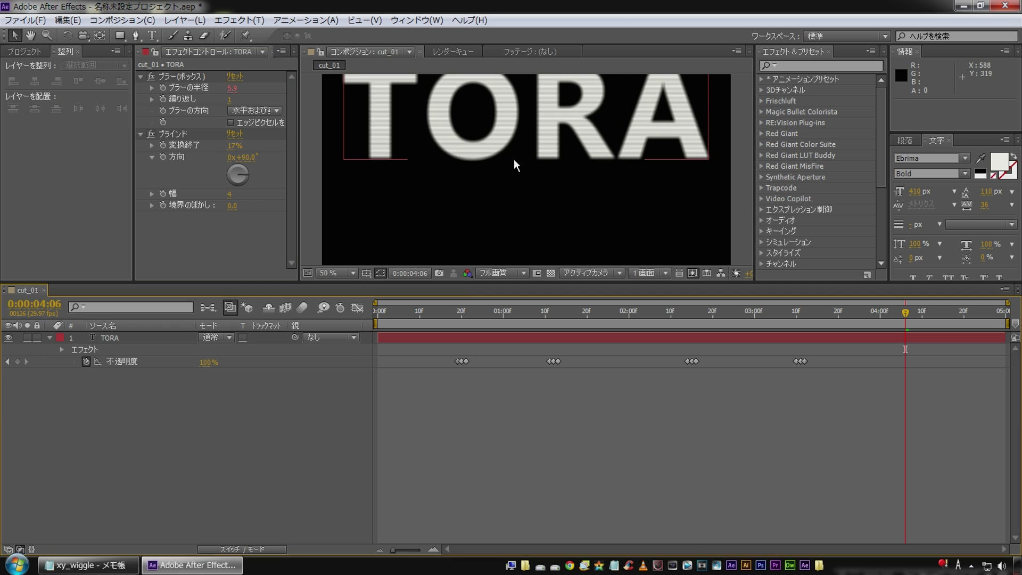
pyautogui.scroll(1, 513, 158)
pyautogui.scroll(1, 463, 113)
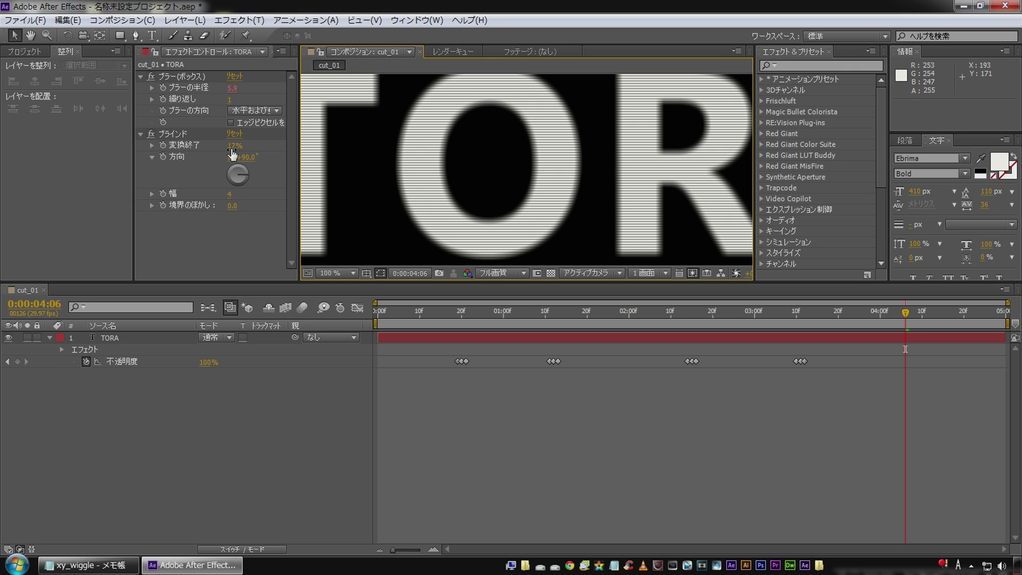
pyautogui.moveTo(436, 314); pyautogui.dragTo(437, 314)
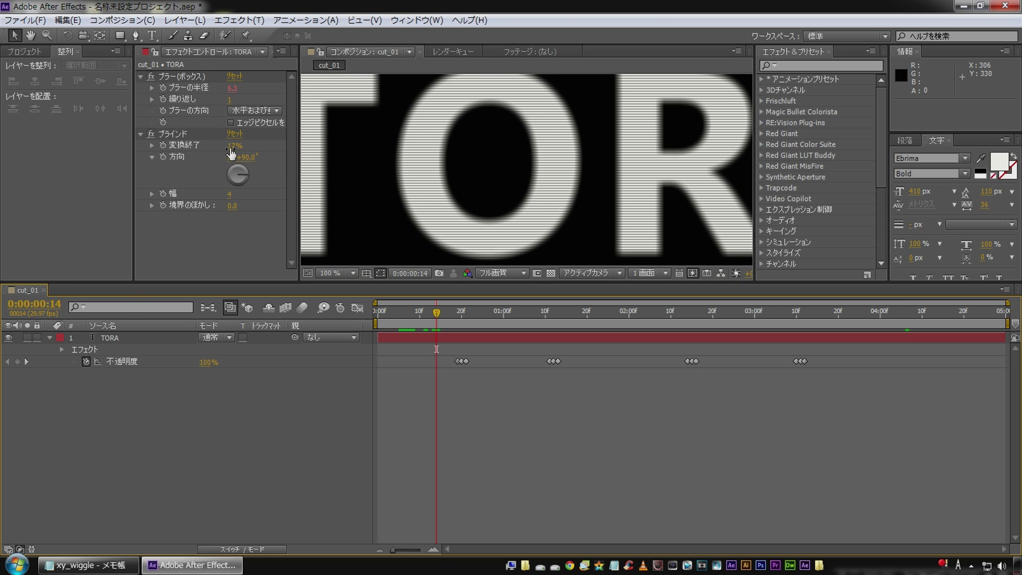
pyautogui.moveTo(231, 154); pyautogui.dragTo(124, 158)
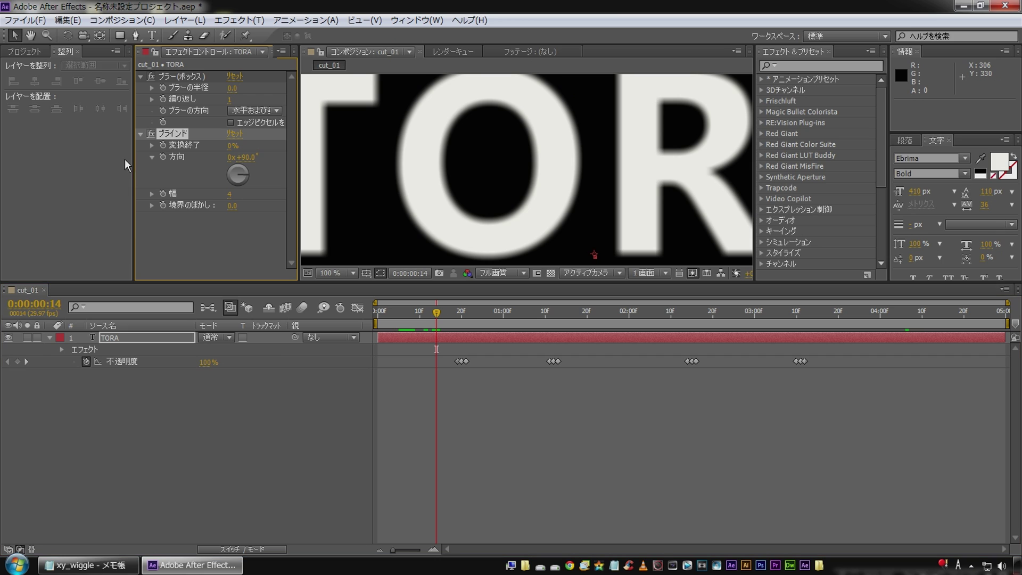
# Keyframe blinds completion at 0% on frame 14, 25% on frame 15, 0% on frame 16
pyautogui.click(163, 145)
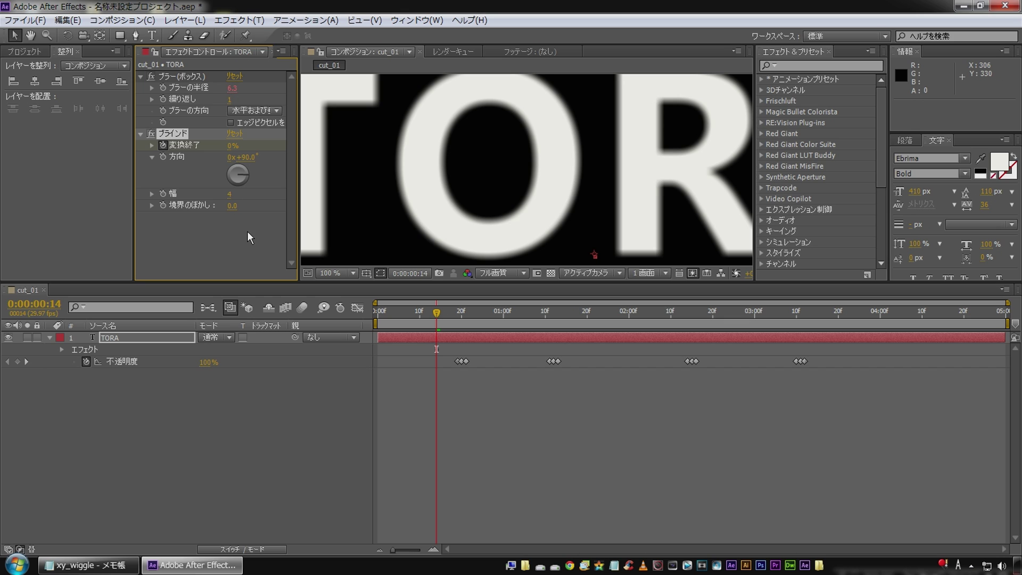
pyautogui.press('pagedown')
pyautogui.click(231, 146)
pyautogui.write('5')
pyautogui.press('Return')
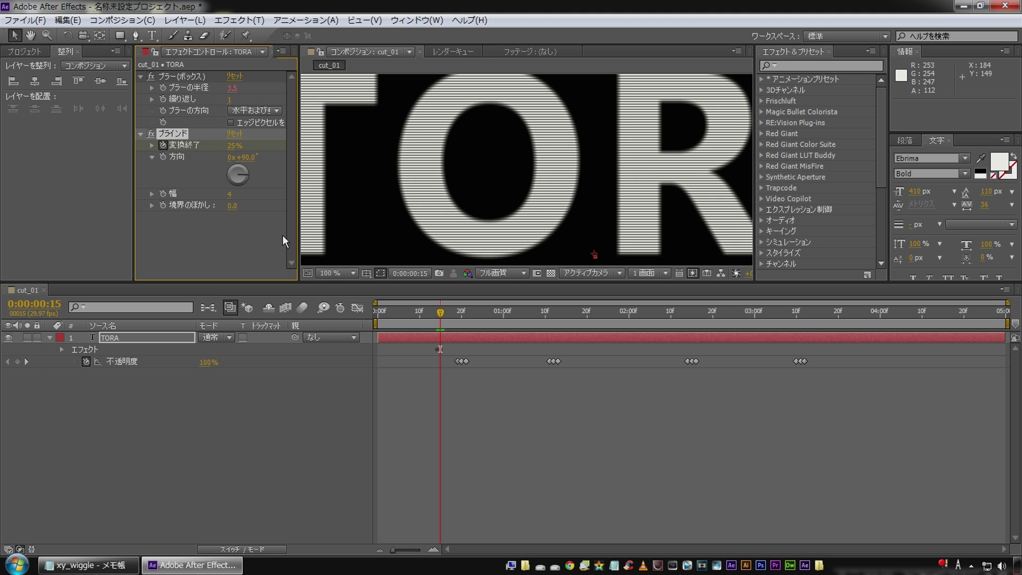
pyautogui.press('pagedown')
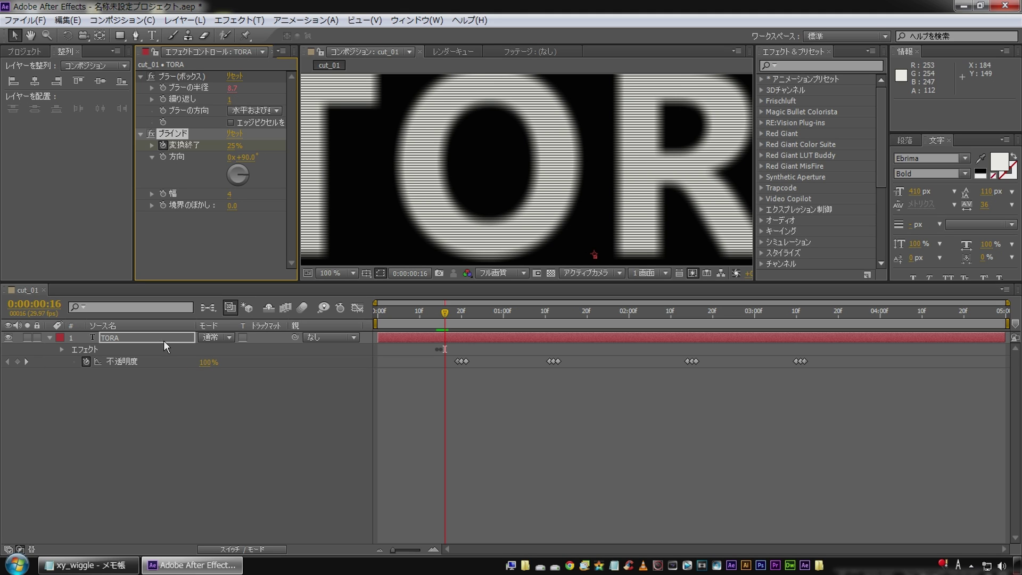
pyautogui.click(235, 145)
pyautogui.write('0')
pyautogui.press('Return')
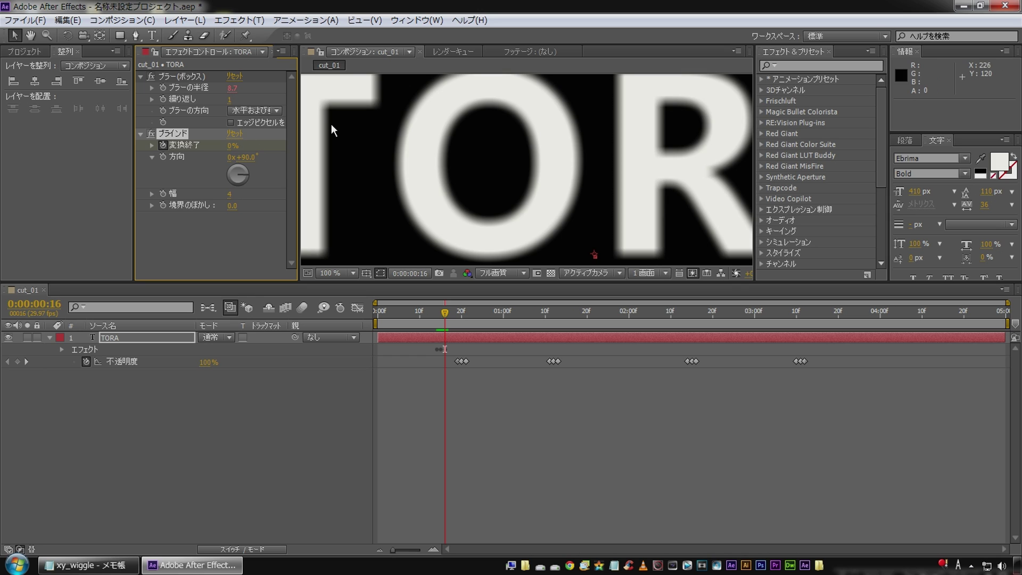
# Reveal TORA's modified properties with U and preview the flicker from frame 13
pyautogui.click(430, 395)
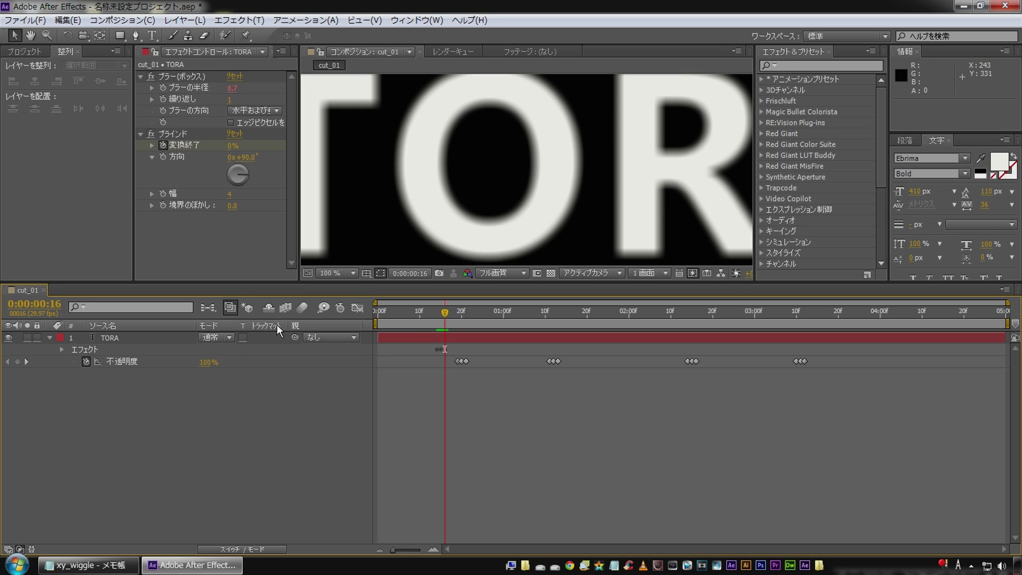
pyautogui.click(154, 333)
pyautogui.press('u')
pyautogui.press('u')
pyautogui.click(432, 320)
pyautogui.press('space')
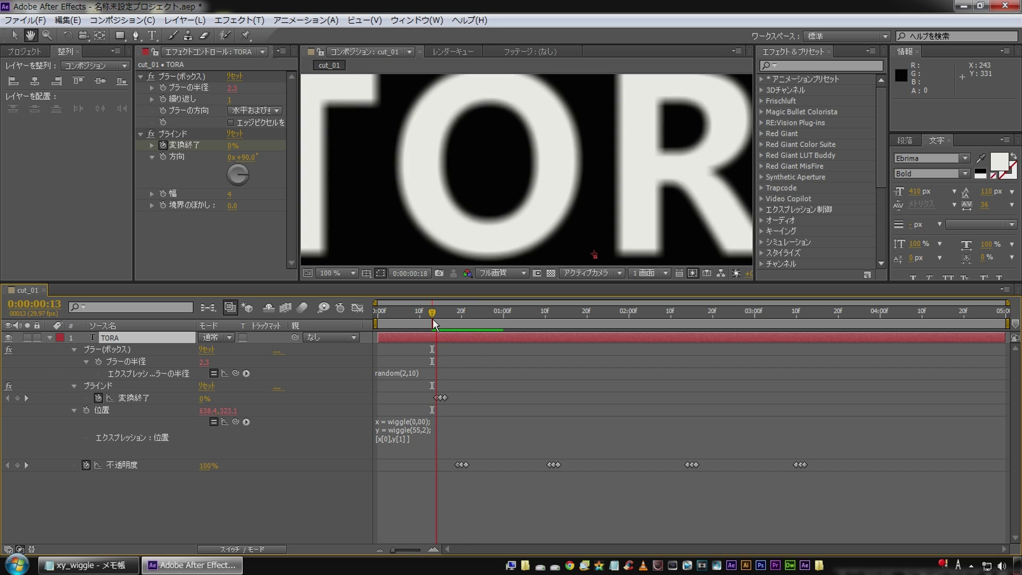
# Copy TORA's three blinds flicker keyframes and paste them at 1:28 and a later time
pyautogui.moveTo(433, 318); pyautogui.dragTo(442, 322)
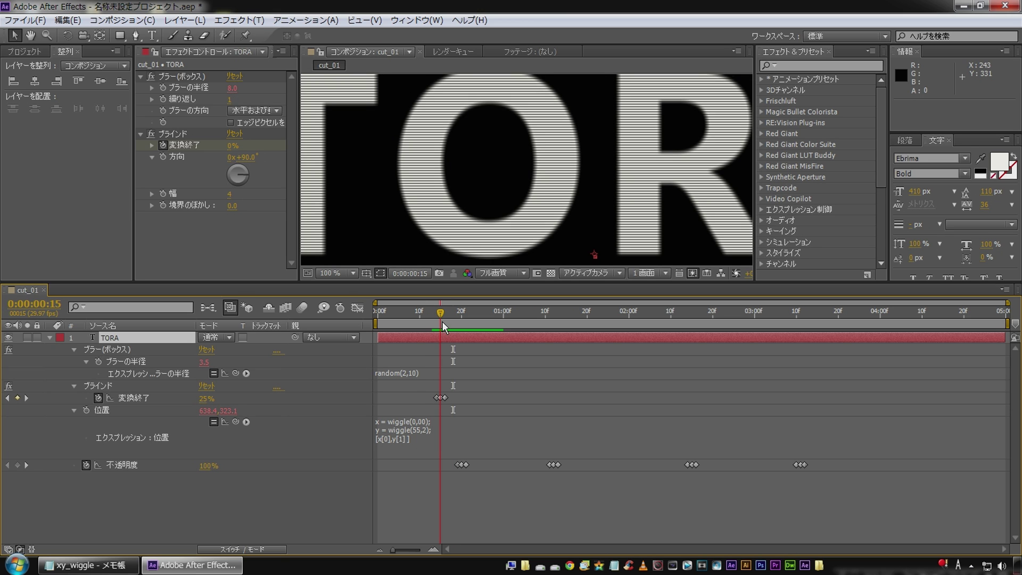
pyautogui.moveTo(443, 324); pyautogui.dragTo(453, 324)
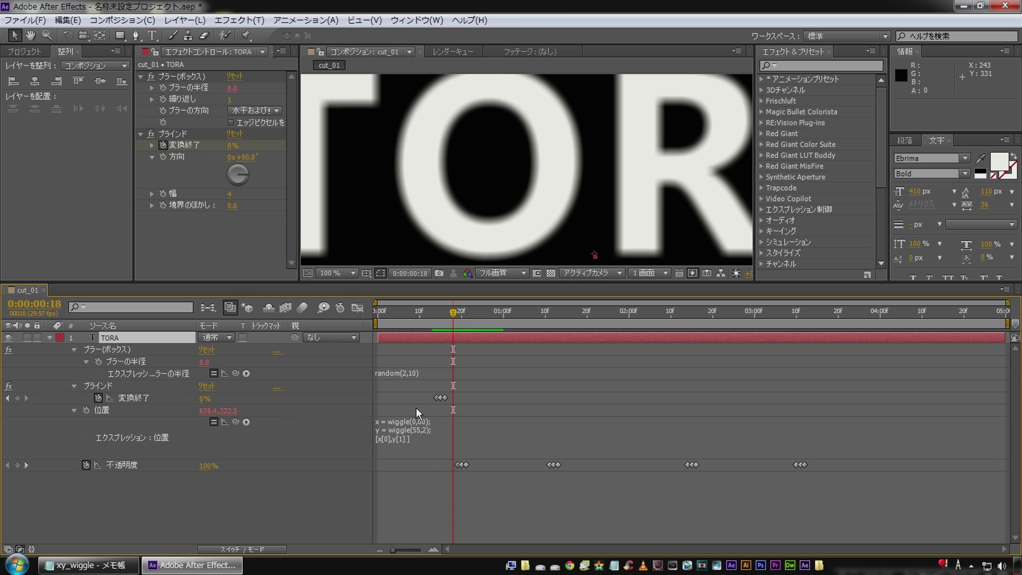
pyautogui.moveTo(415, 390); pyautogui.dragTo(469, 406)
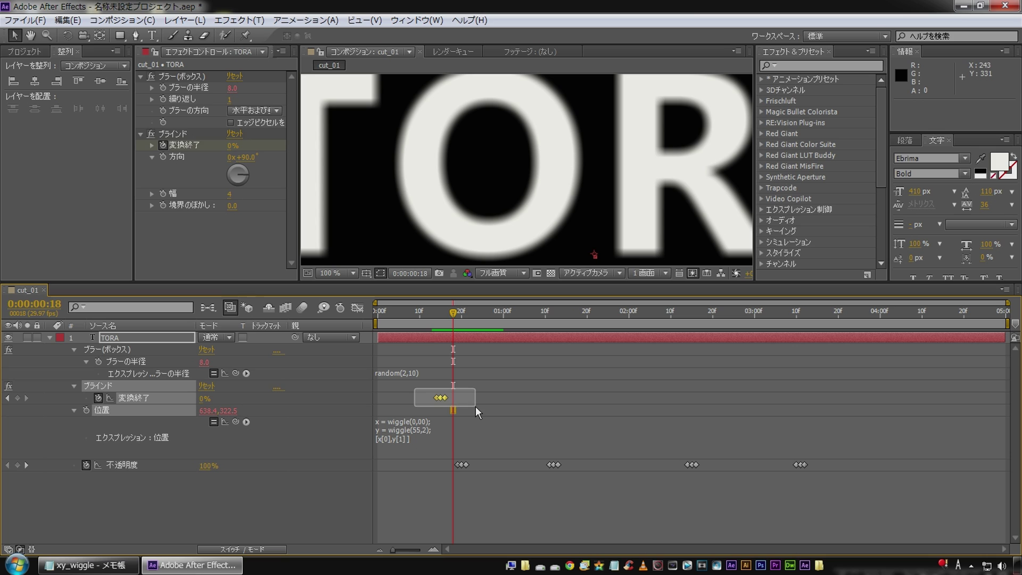
pyautogui.hotkey('ctrl', 'c')
pyautogui.moveTo(574, 320); pyautogui.dragTo(622, 319)
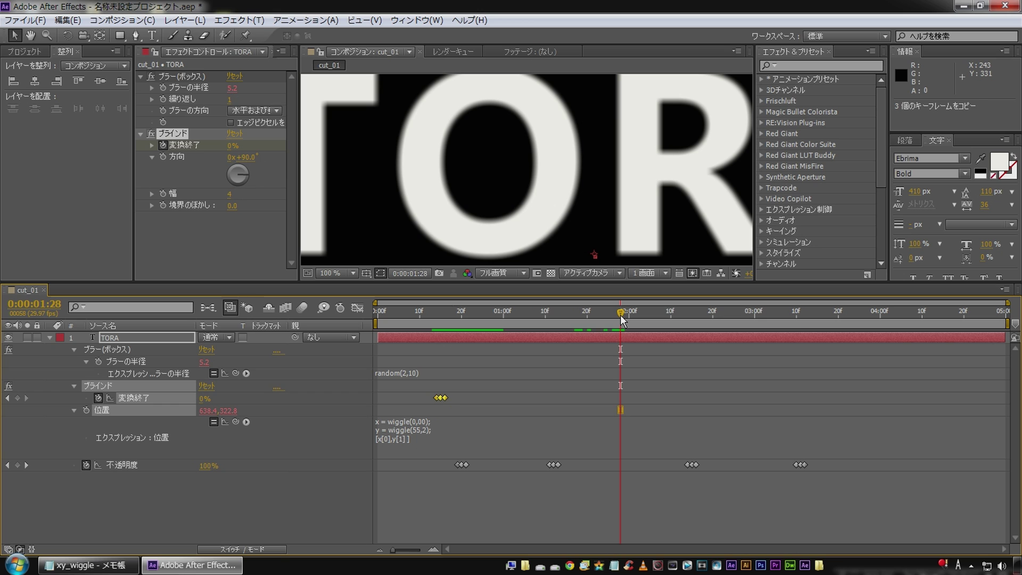
pyautogui.hotkey('ctrl', 'v')
pyautogui.moveTo(622, 320); pyautogui.dragTo(896, 320)
pyautogui.hotkey('ctrl', 'v')
pyautogui.hotkey('ctrl', 'v')
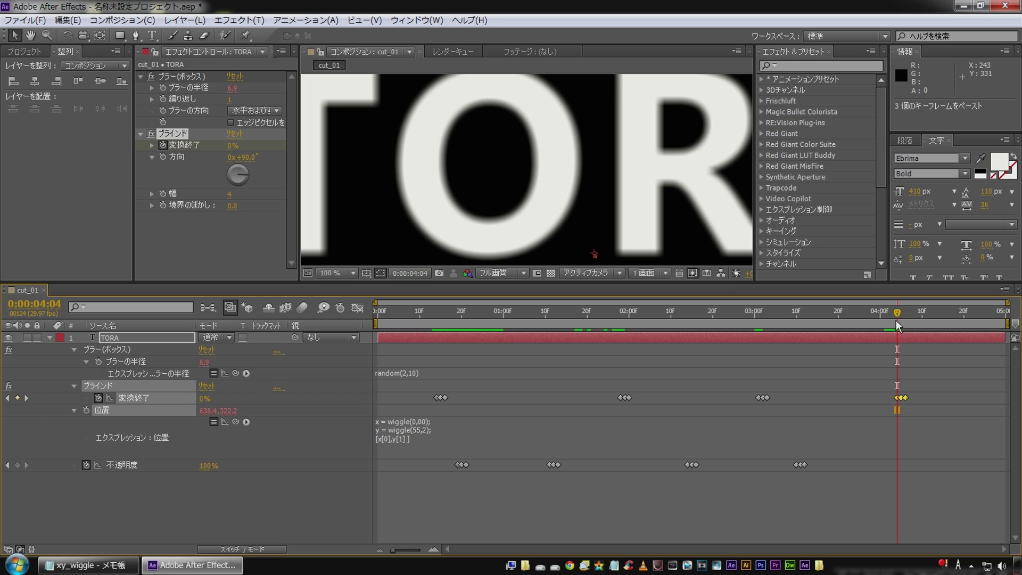
# Fit the composition in the viewer and preview the flickers from the start
pyautogui.click(478, 528)
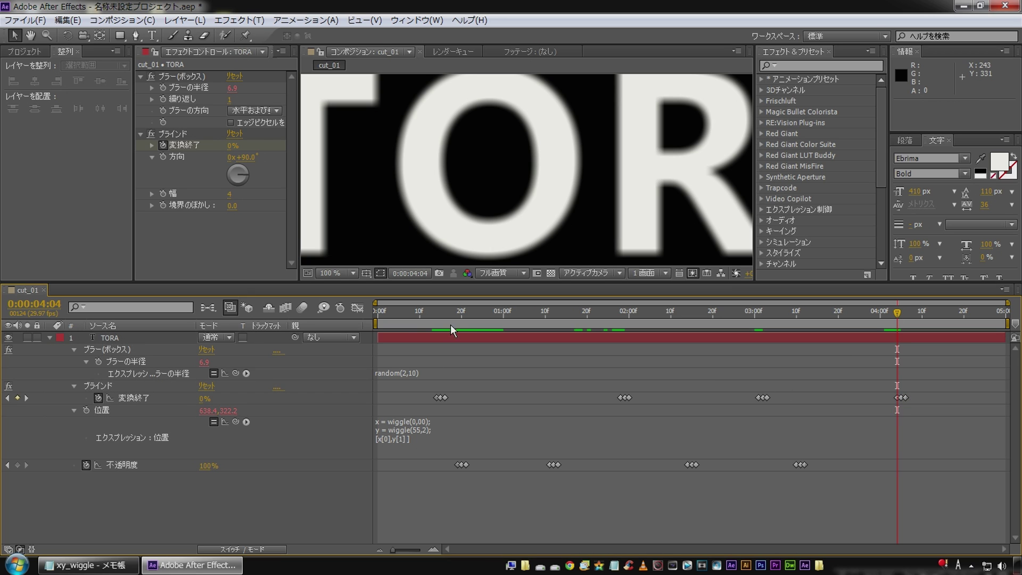
pyautogui.press('Home')
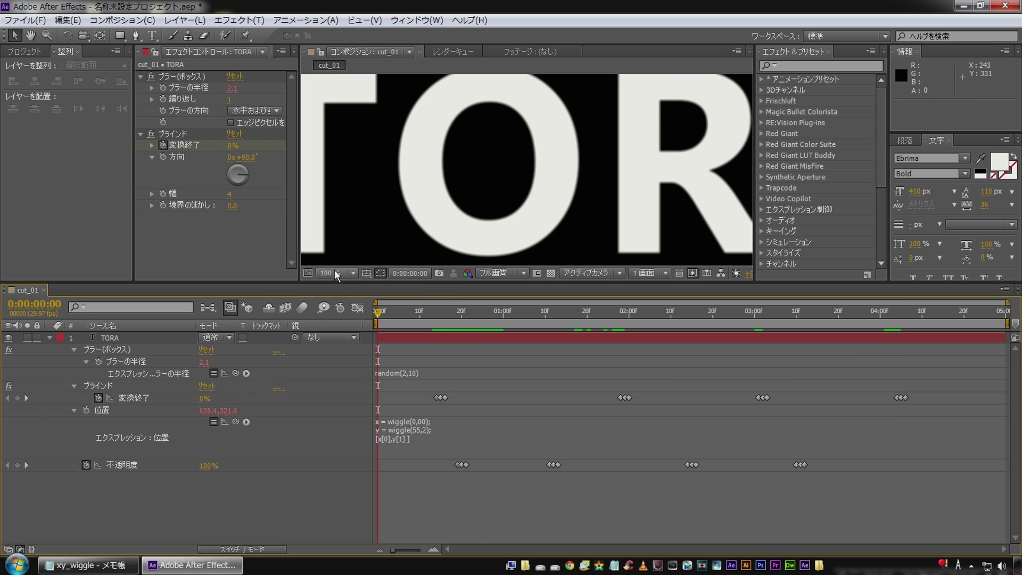
pyautogui.click(340, 272)
pyautogui.click(373, 287)
pyautogui.press('h')
pyautogui.press('space')
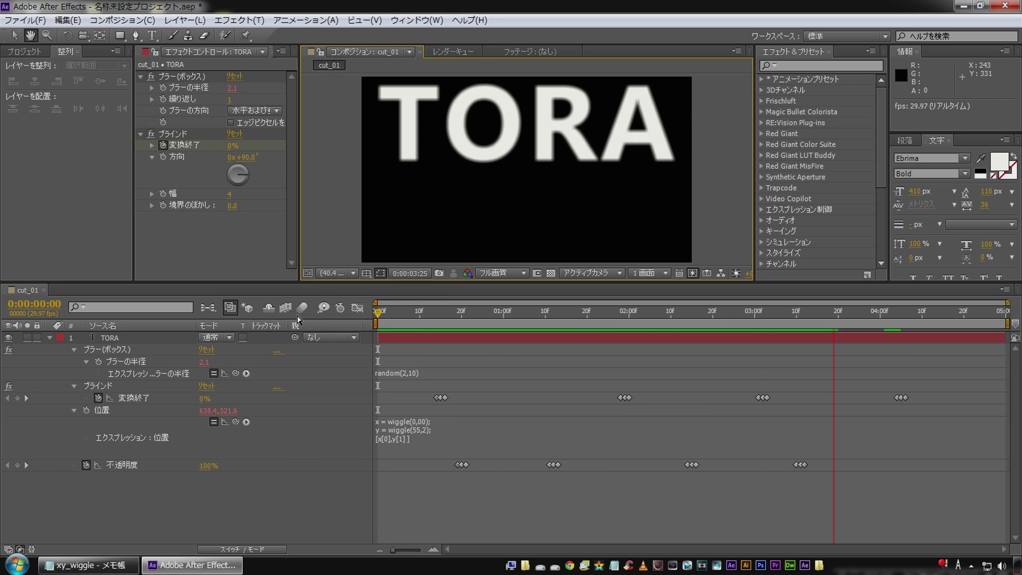
pyautogui.press('v')
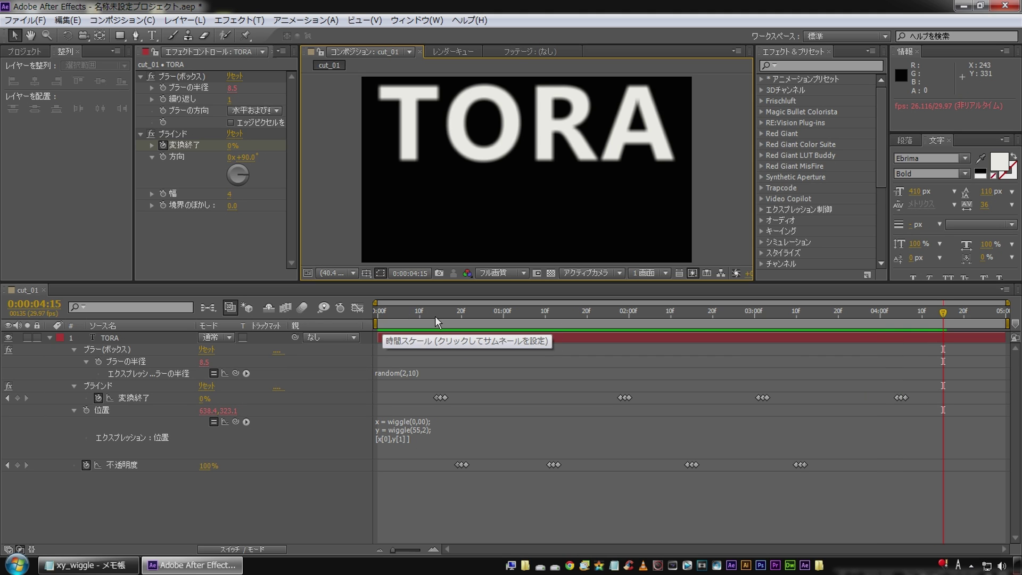
# Move the second flicker group earlier to about 1:10–1:12 and preview it from 1:03
pyautogui.moveTo(435, 321); pyautogui.dragTo(446, 321)
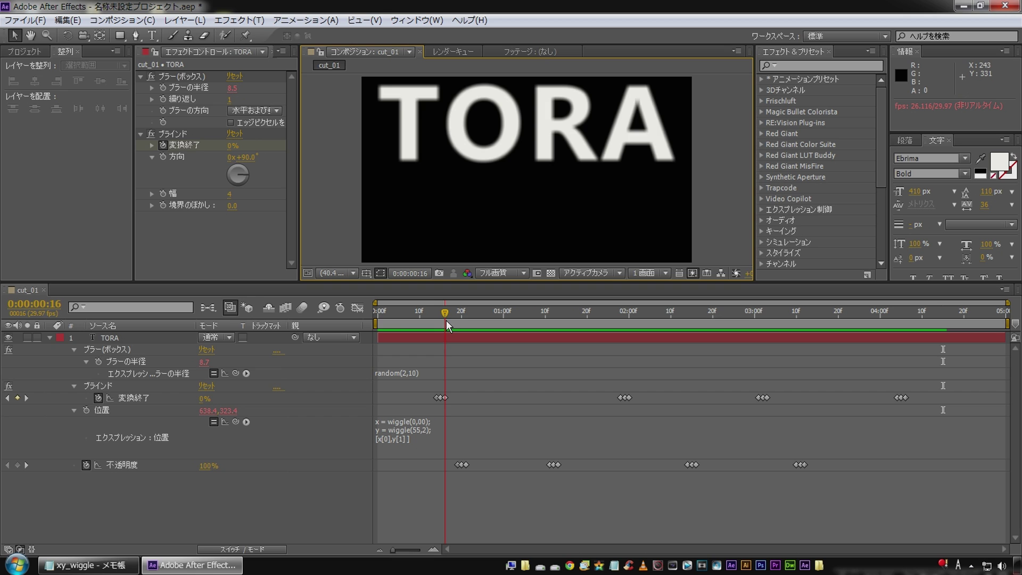
pyautogui.click(470, 338)
pyautogui.click(550, 323)
pyautogui.moveTo(589, 387)
pyautogui.mouseDown()
pyautogui.moveTo(647, 405)
pyautogui.moveTo(547, 400)
pyautogui.mouseUp()
pyautogui.press('space')
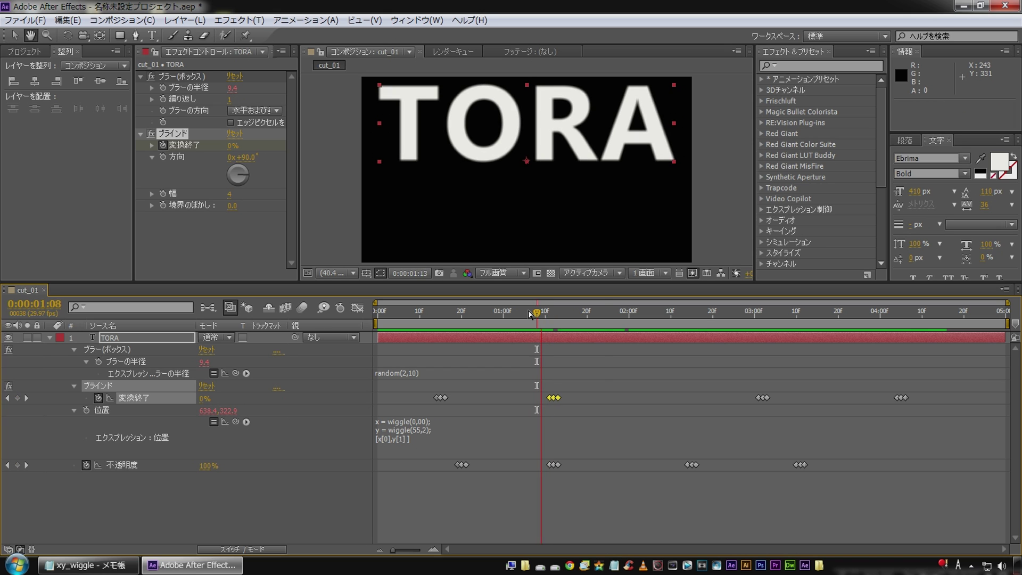
pyautogui.click(529, 310)
pyautogui.moveTo(529, 310)
pyautogui.mouseDown()
pyautogui.moveTo(555, 310)
pyautogui.moveTo(541, 310)
pyautogui.mouseUp()
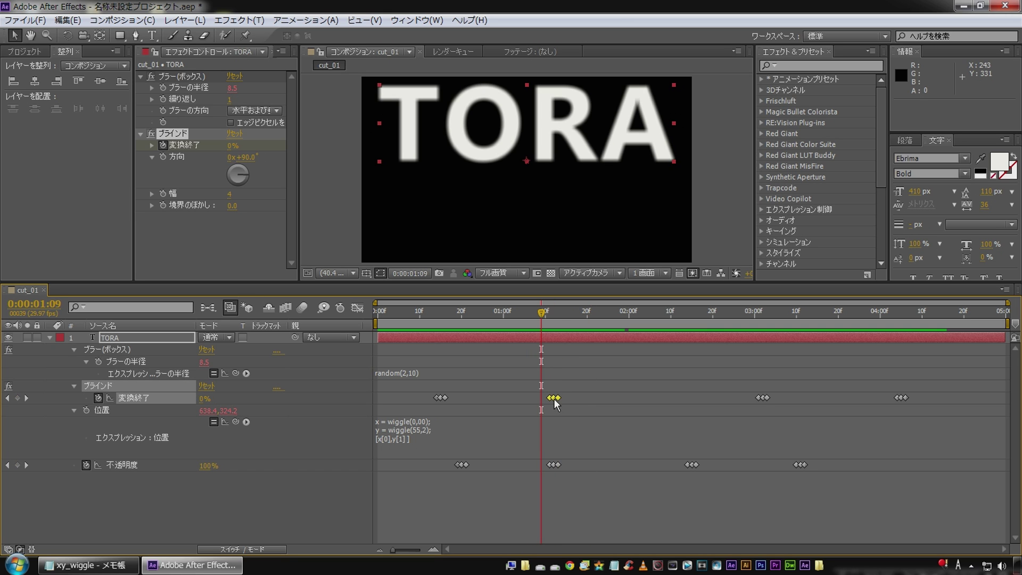
pyautogui.moveTo(556, 405); pyautogui.dragTo(541, 405)
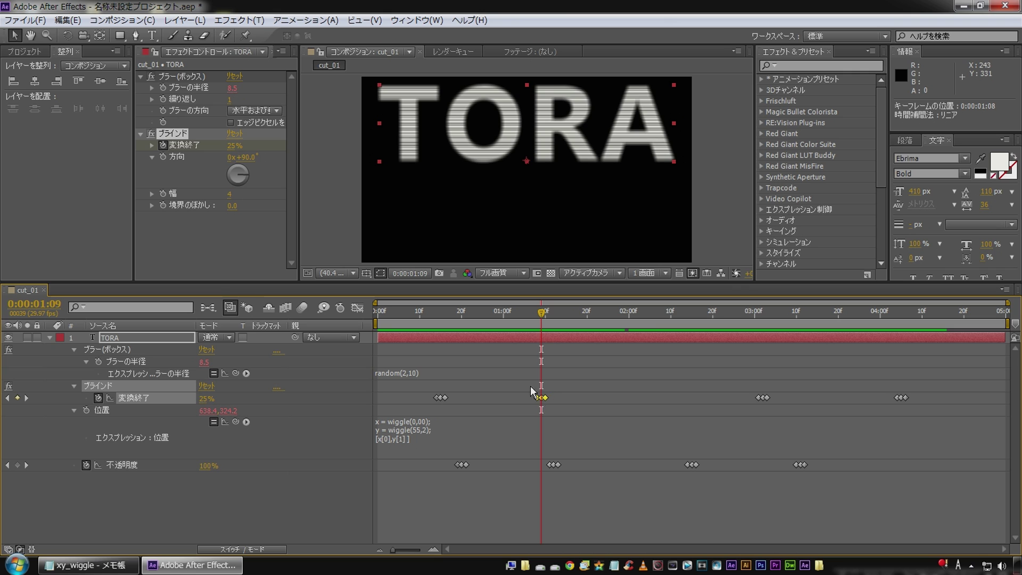
pyautogui.click(516, 310)
pyautogui.press('space')
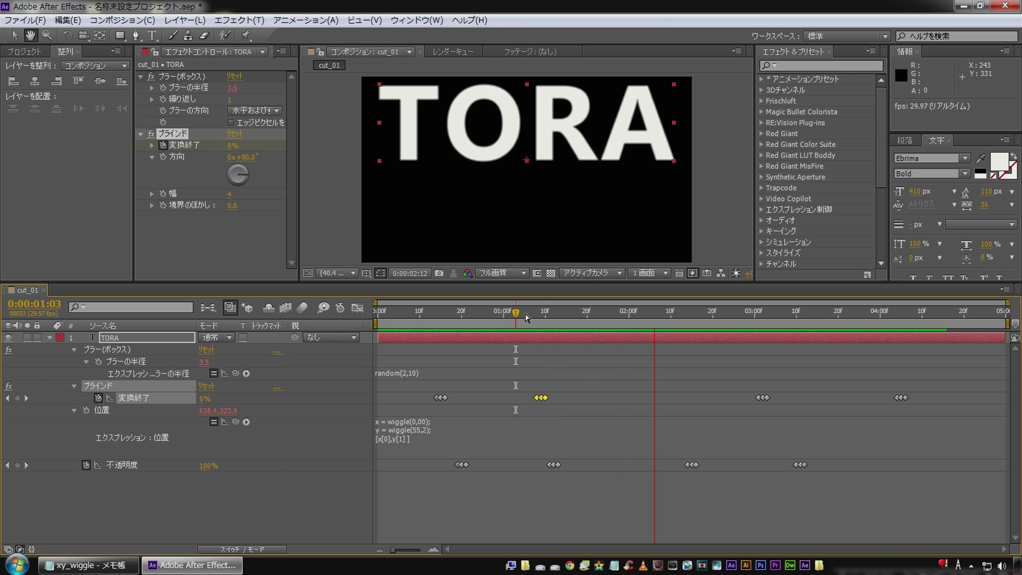
# Shift the third flicker to 2:17 and the last to about 3:11, then preview the retimed flickers
pyautogui.click(758, 398)
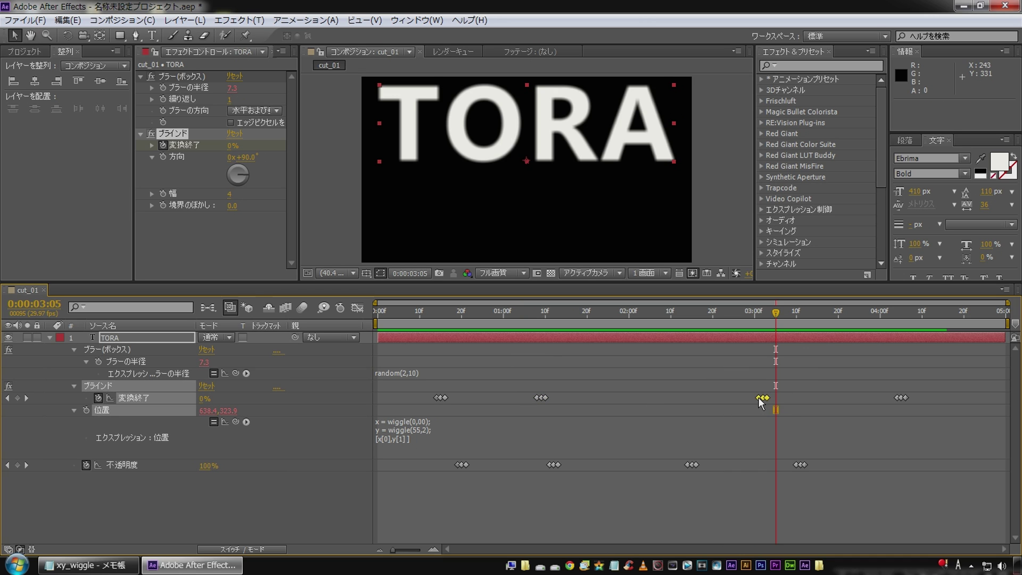
pyautogui.moveTo(761, 403); pyautogui.dragTo(702, 405)
pyautogui.click(901, 399)
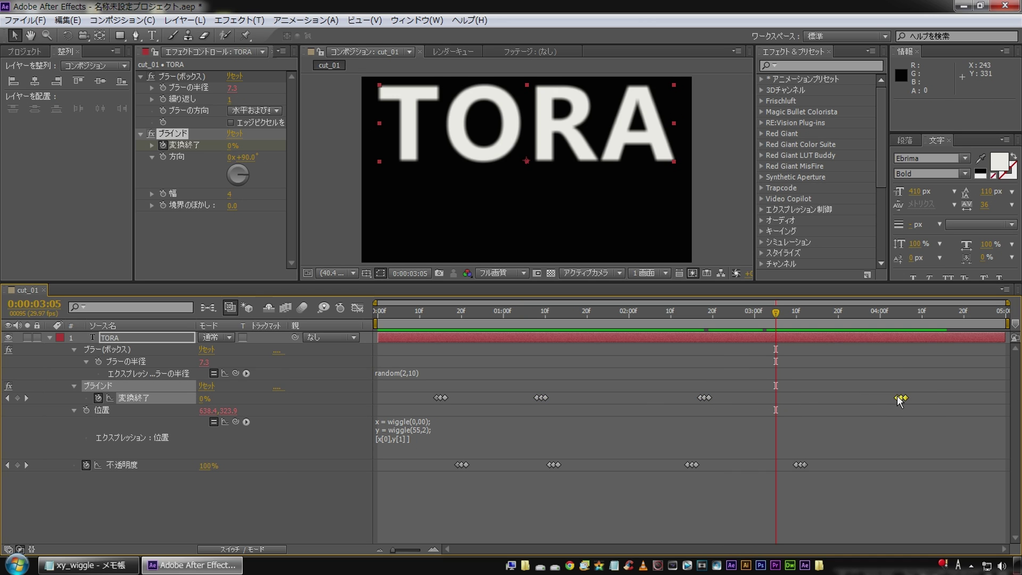
pyautogui.moveTo(901, 400); pyautogui.dragTo(803, 404)
pyautogui.press('space')
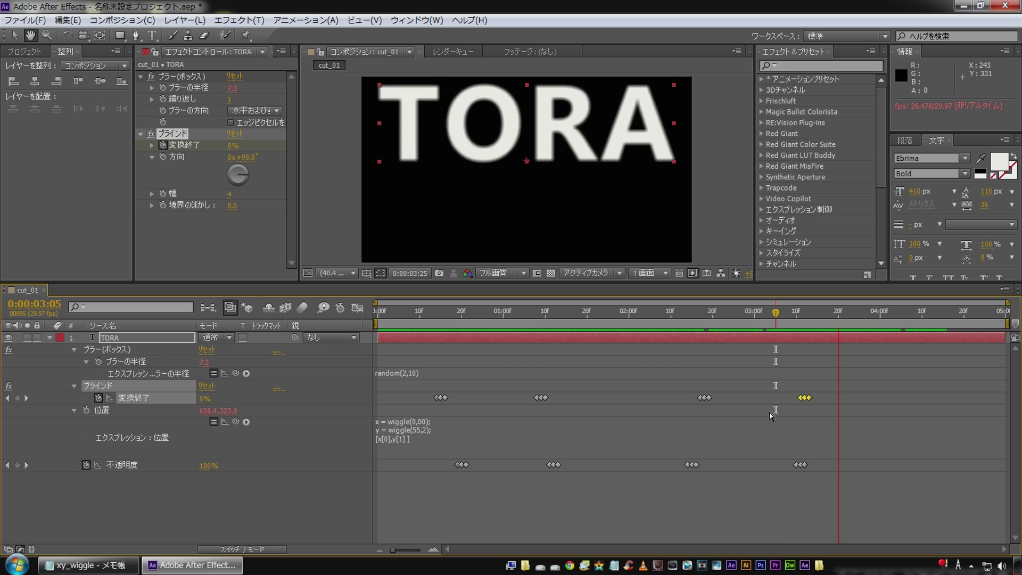
pyautogui.click(434, 321)
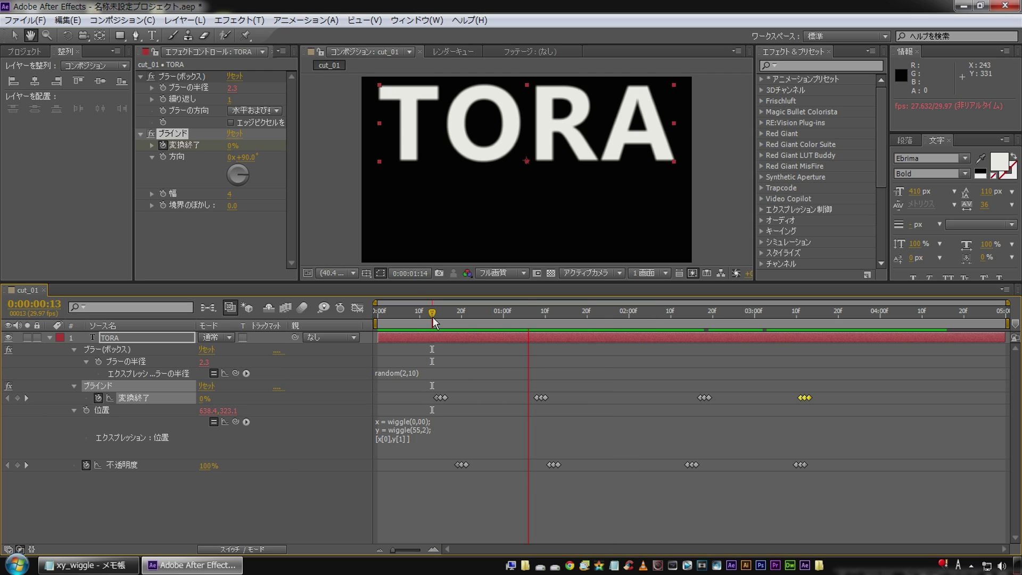
pyautogui.press('space')
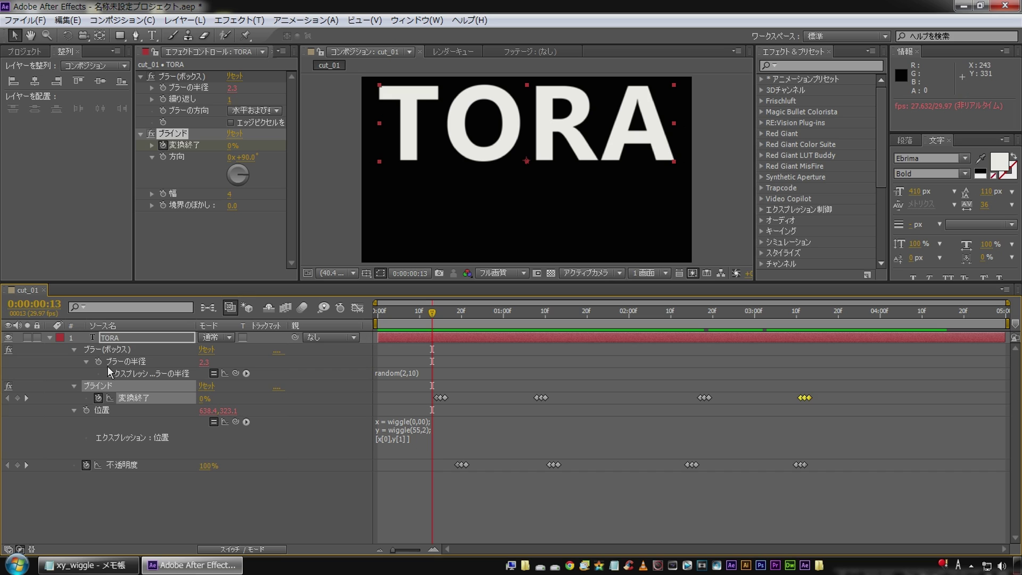
pyautogui.click(137, 342)
pyautogui.click(49, 337)
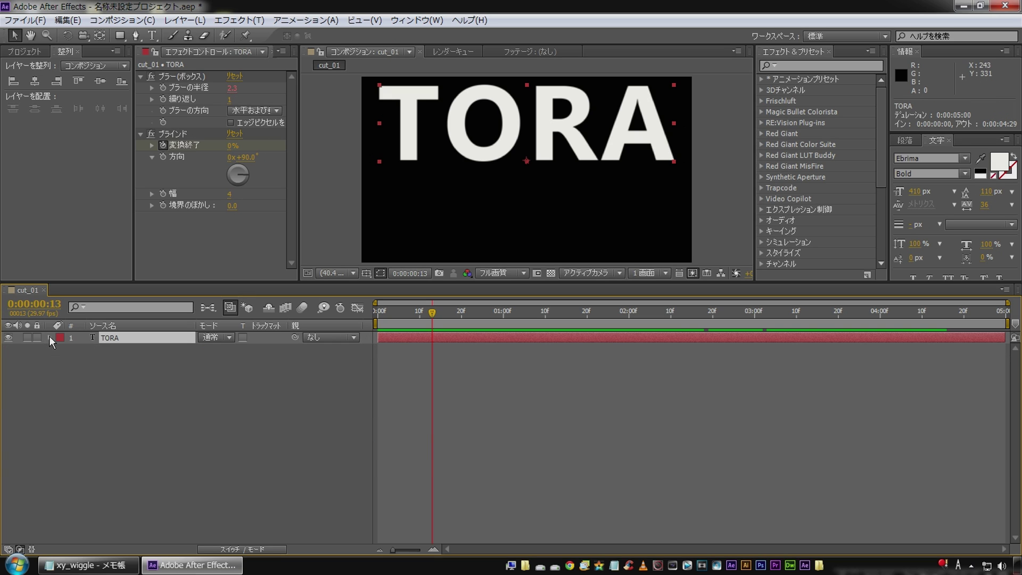
# Trim the TORA layer so it begins at frame 15
pyautogui.click(342, 374)
pyautogui.click(130, 338)
pyautogui.click(438, 314)
pyautogui.moveTo(439, 312); pyautogui.dragTo(441, 312)
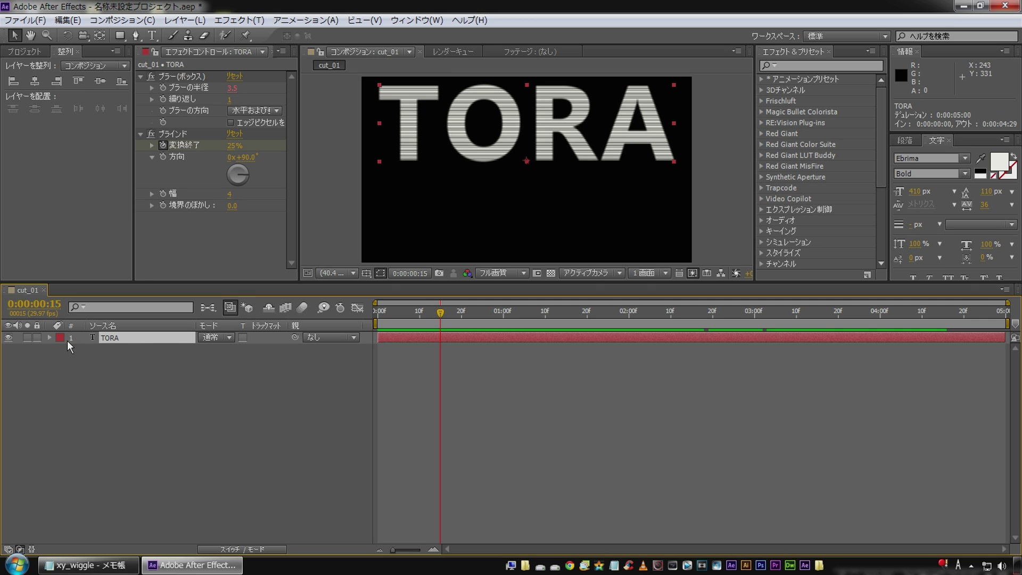
pyautogui.press('[')
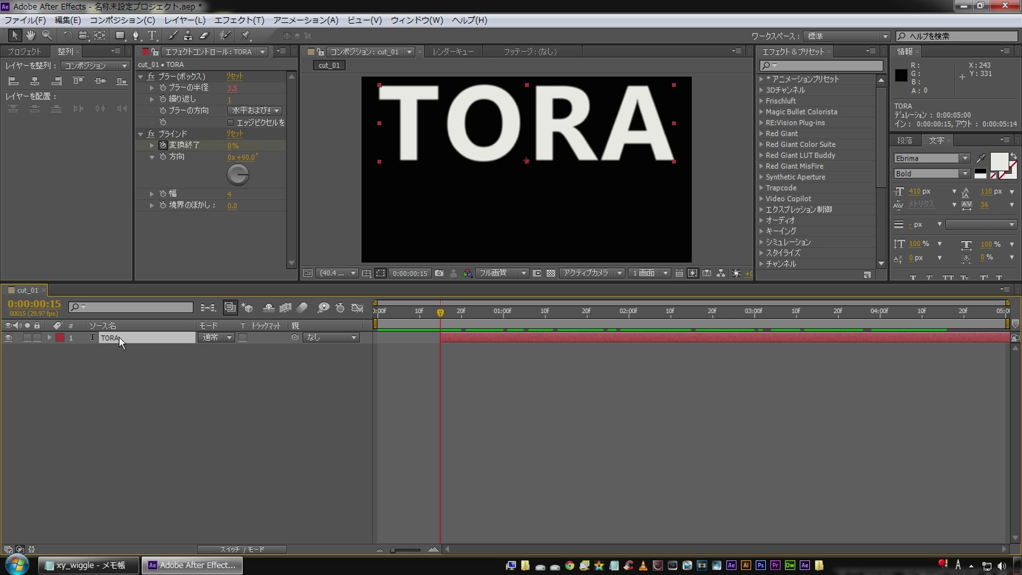
# Duplicate TORA and nudge the original down below the copy
pyautogui.hotkey('ctrl', 'd')
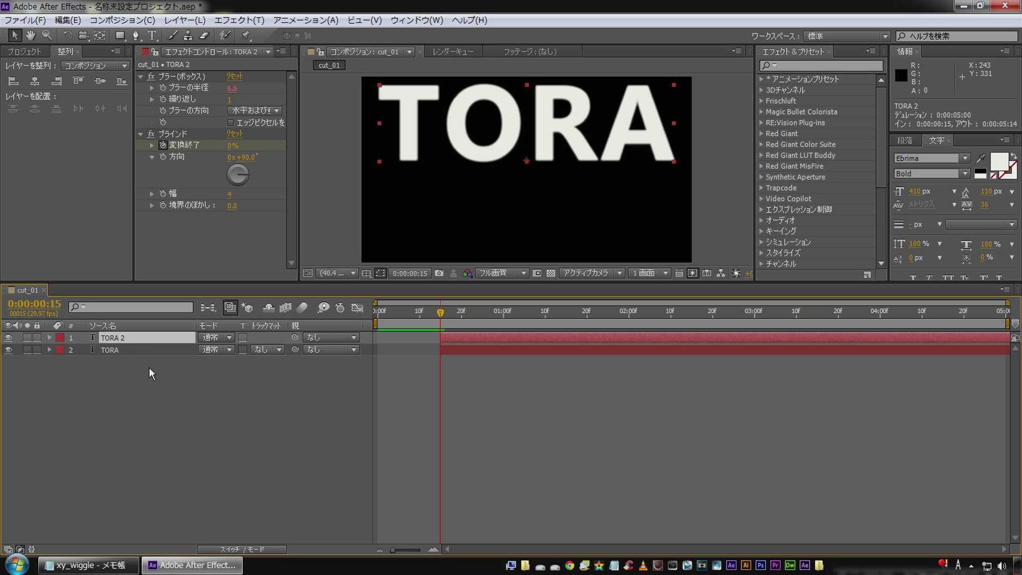
pyautogui.click(118, 350)
pyautogui.hotkey('shift', 'Down')
pyautogui.hotkey('shift', 'Down')
pyautogui.hotkey('shift', 'Down')
pyautogui.hotkey('shift', 'Down')
pyautogui.hotkey('shift', 'Down')
pyautogui.hotkey('shift', 'Down')
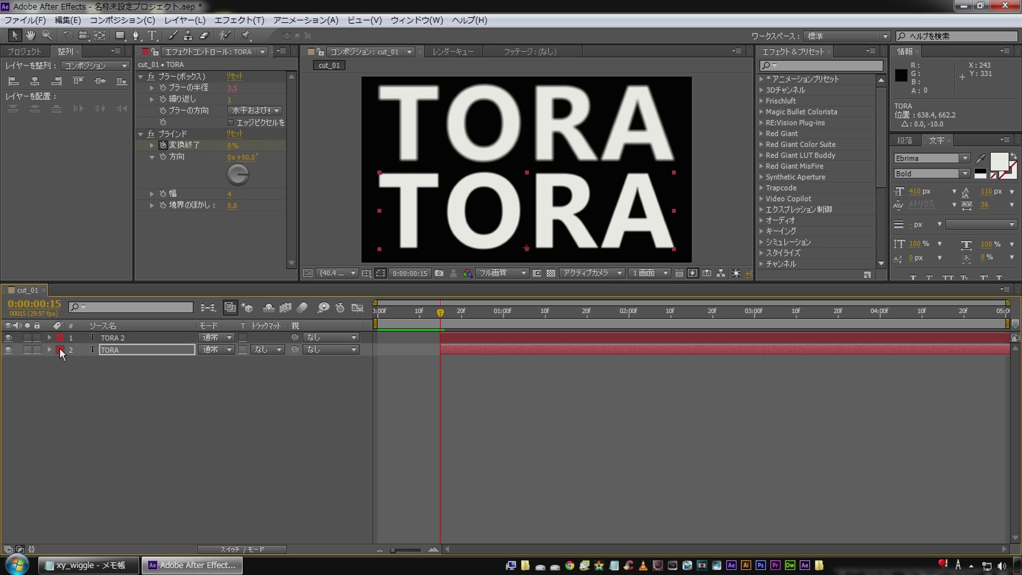
# Retype the lower TORA copy as 'ERA' and enlarge it to 446 px
pyautogui.doubleClick(124, 350)
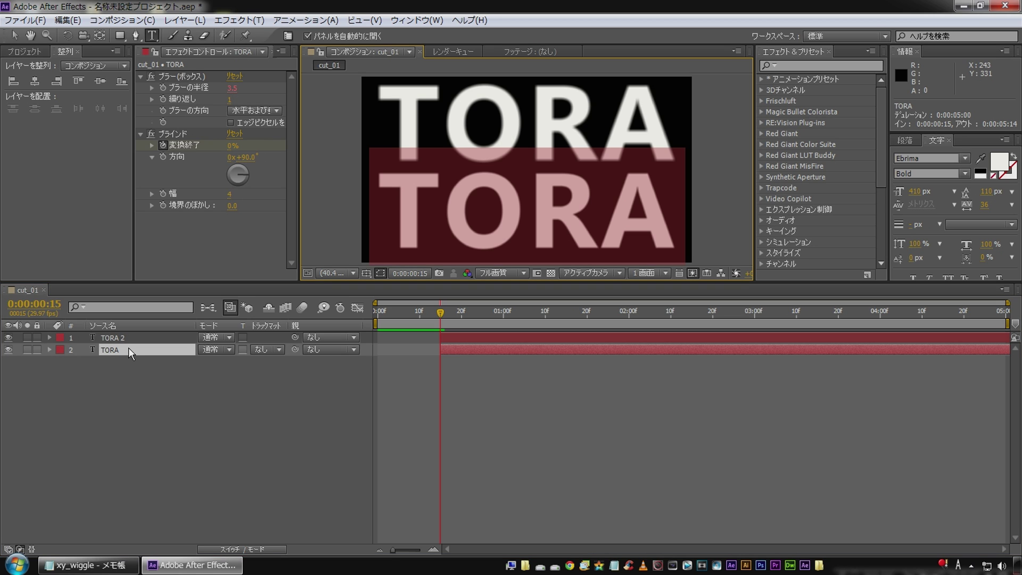
pyautogui.write('ERA')
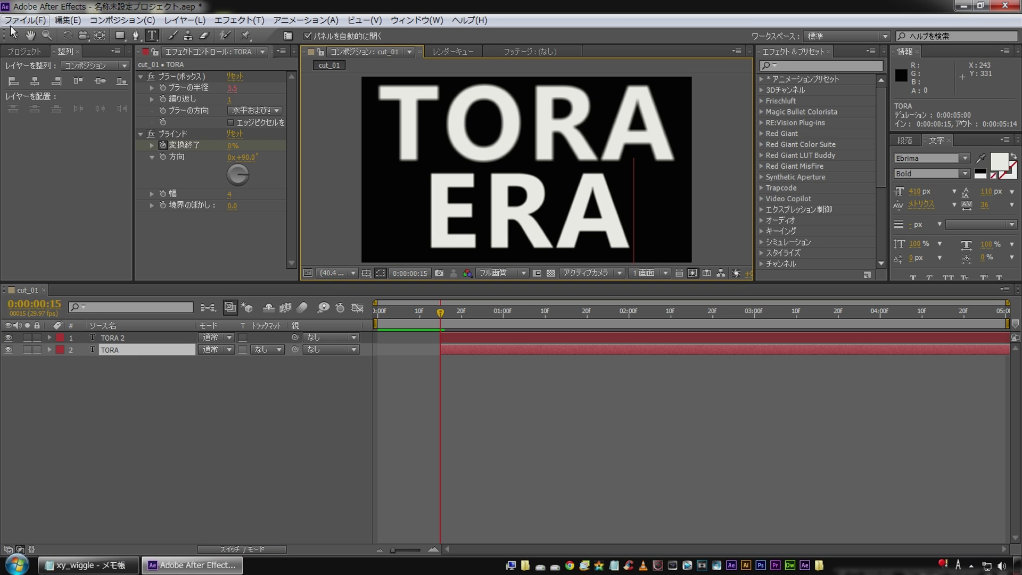
pyautogui.click(156, 371)
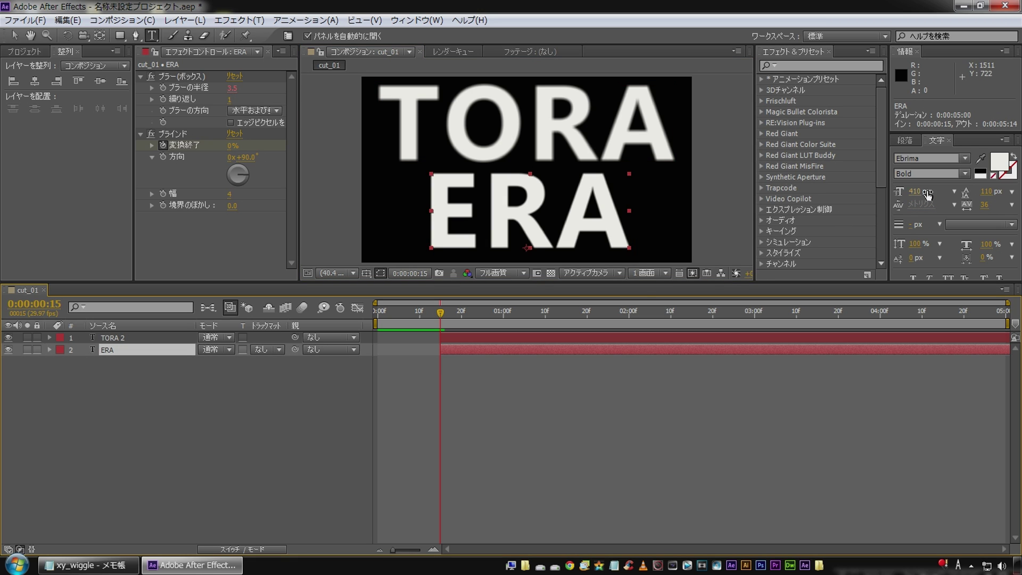
pyautogui.moveTo(927, 195); pyautogui.dragTo(943, 195)
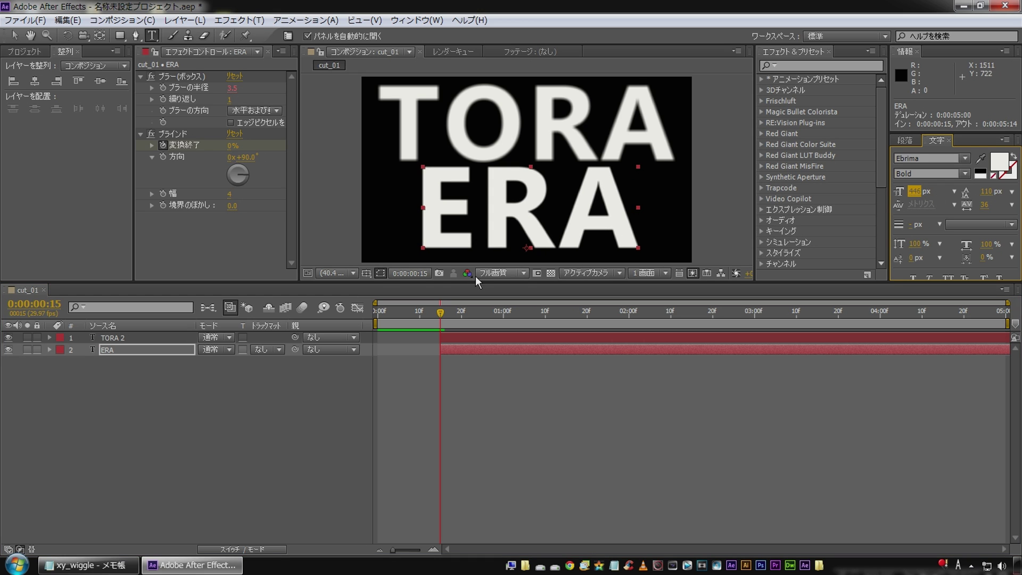
# Show the title/action-safe guides and nudge ERA left and slightly down
pyautogui.click(366, 273)
pyautogui.click(380, 289)
pyautogui.hotkey('shift', 'Left')
pyautogui.hotkey('shift', 'Left')
pyautogui.hotkey('shift', 'Left')
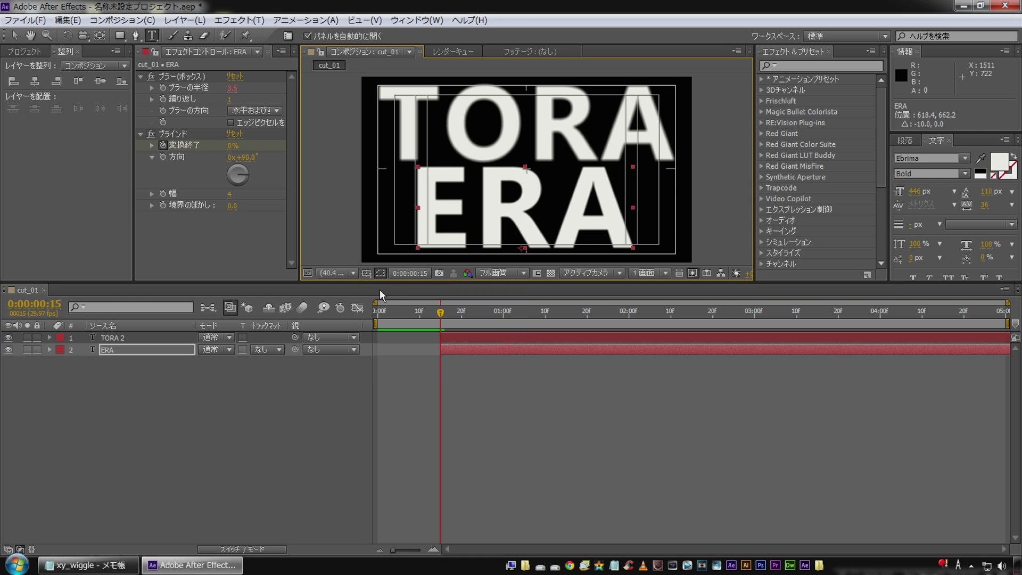
pyautogui.hotkey('shift', 'Left')
pyautogui.hotkey('shift', 'Left')
pyautogui.hotkey('shift', 'Left')
pyautogui.hotkey('shift', 'Left')
pyautogui.hotkey('shift', 'Left')
pyautogui.hotkey('shift', 'Left')
pyautogui.hotkey('shift', 'Left')
pyautogui.hotkey('shift', 'Left')
pyautogui.hotkey('shift', 'Left')
pyautogui.press('Left')
pyautogui.press('Left')
pyautogui.press('Left')
pyautogui.press('Left')
pyautogui.hotkey('shift', 'Down')
pyautogui.hotkey('shift', 'Down')
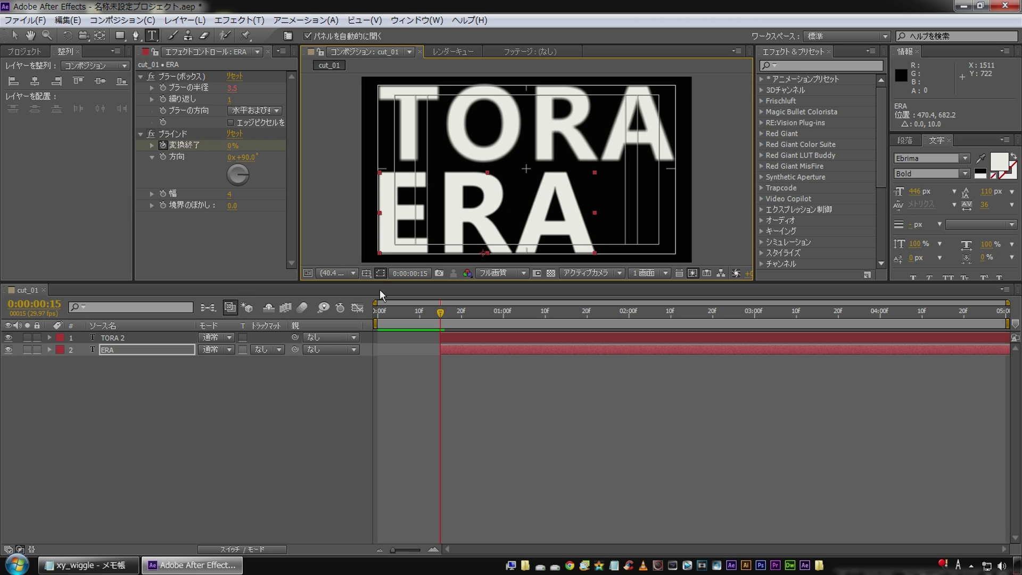
# Raise ERA's font size to 453 px and nudge it slightly left
pyautogui.click(927, 192)
pyautogui.press('Up')
pyautogui.press('Up')
pyautogui.press('Up')
pyautogui.press('Up')
pyautogui.press('Up')
pyautogui.press('Up')
pyautogui.press('Up')
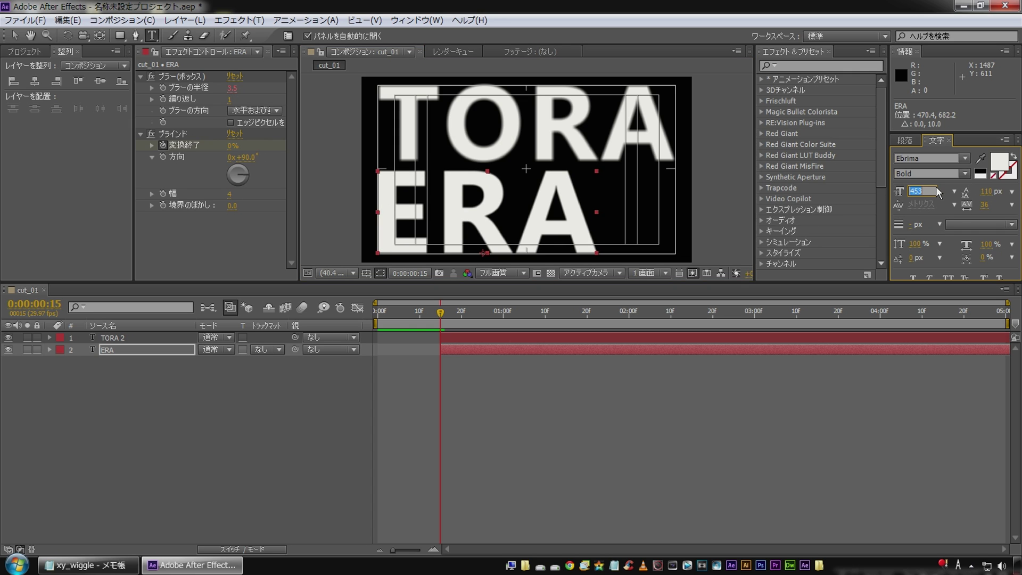
pyautogui.click(124, 352)
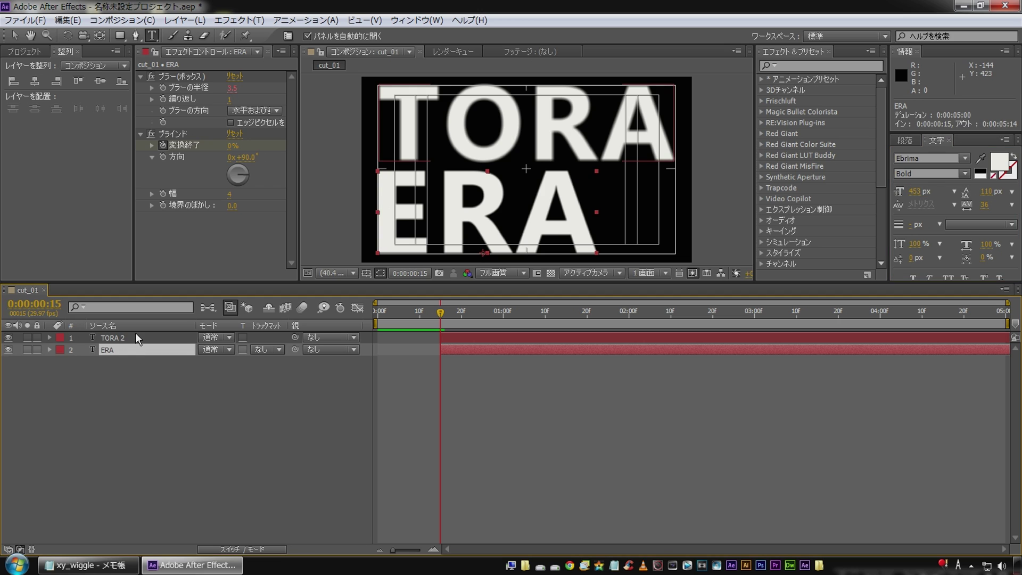
pyautogui.press('Left')
pyautogui.press('Left')
pyautogui.press('Left')
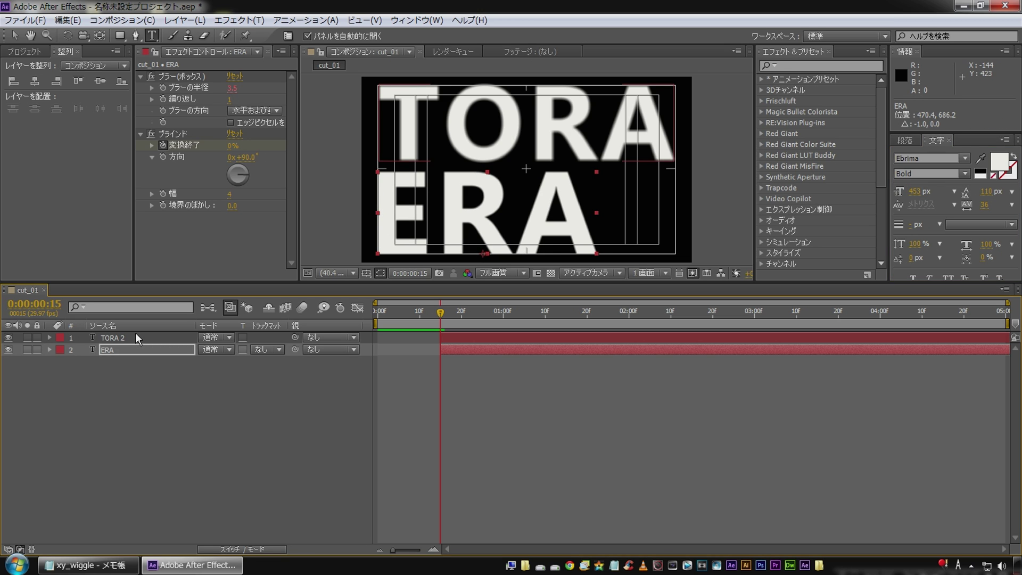
# Make the ERA layer start at one second
pyautogui.click(135, 349)
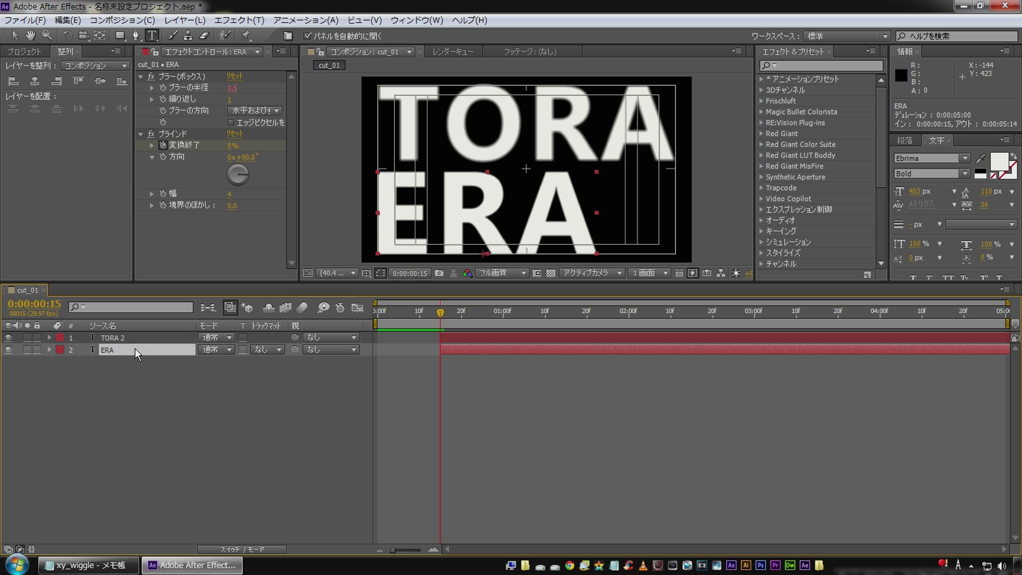
pyautogui.press('space')
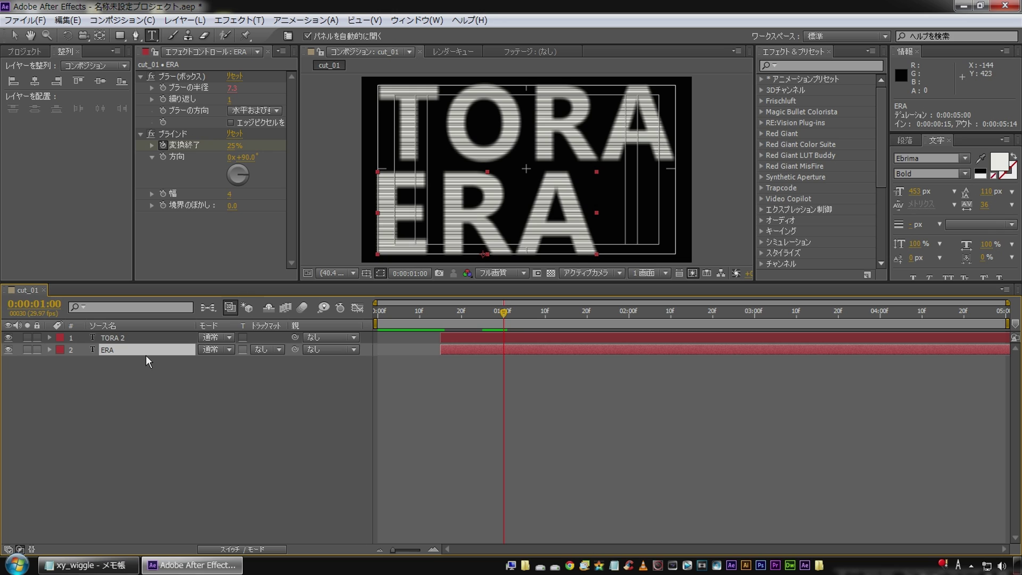
pyautogui.press('[')
pyautogui.click(159, 379)
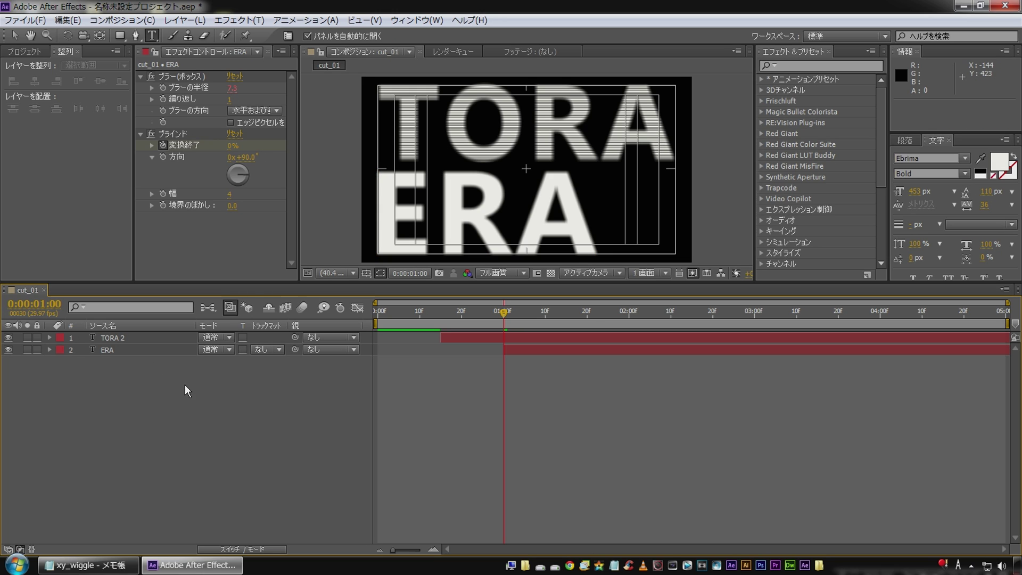
# Duplicate ERA and make the bottom copy start at 1:15
pyautogui.click(125, 353)
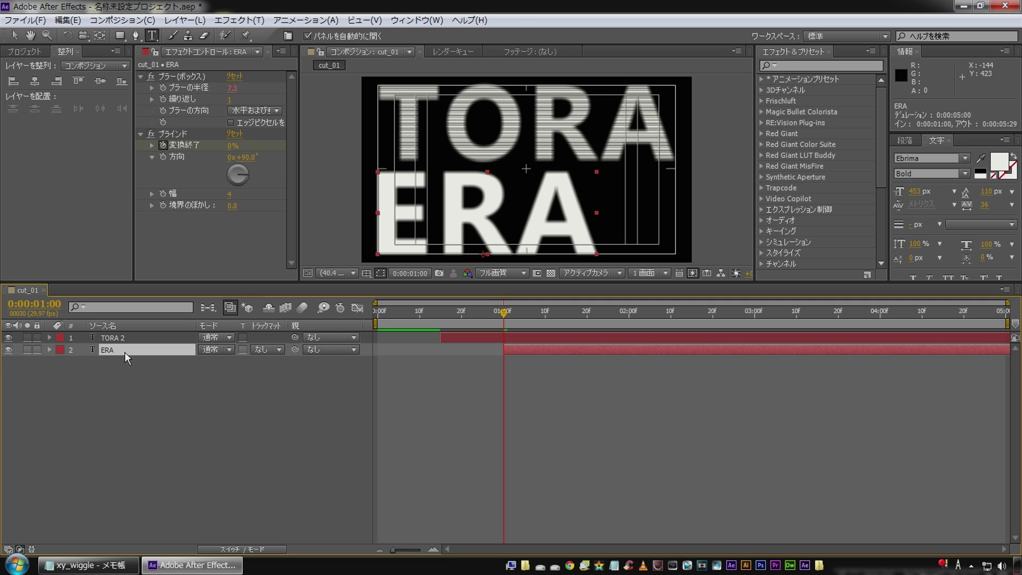
pyautogui.hotkey('ctrl', 'd')
pyautogui.press('space')
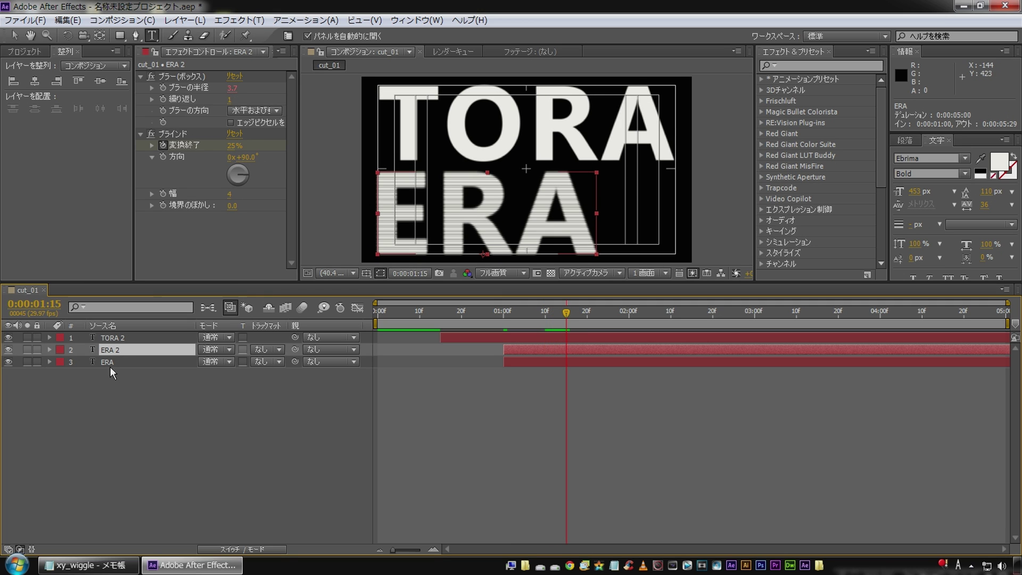
pyautogui.click(121, 363)
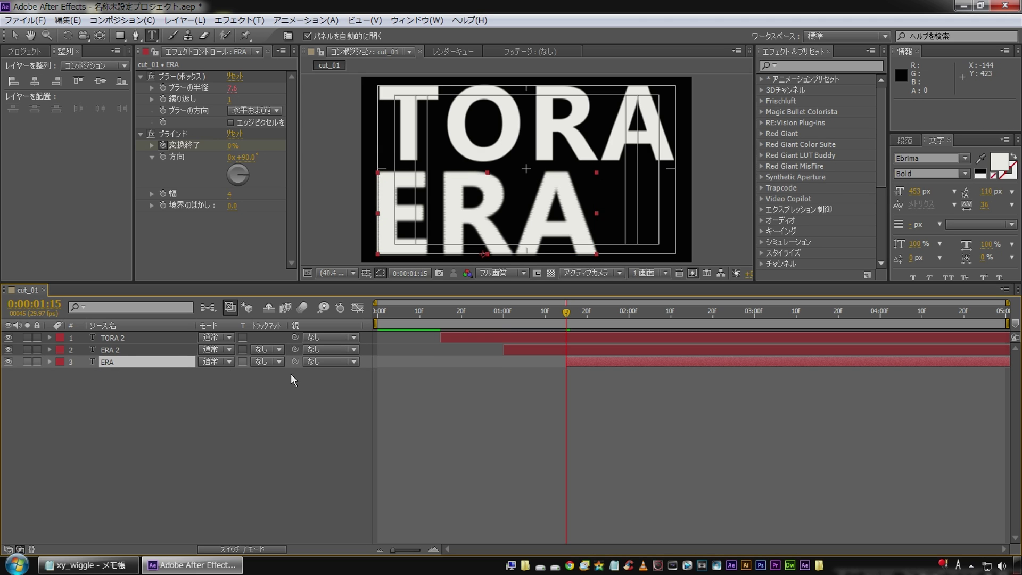
pyautogui.moveTo(135, 362); pyautogui.dragTo(143, 363)
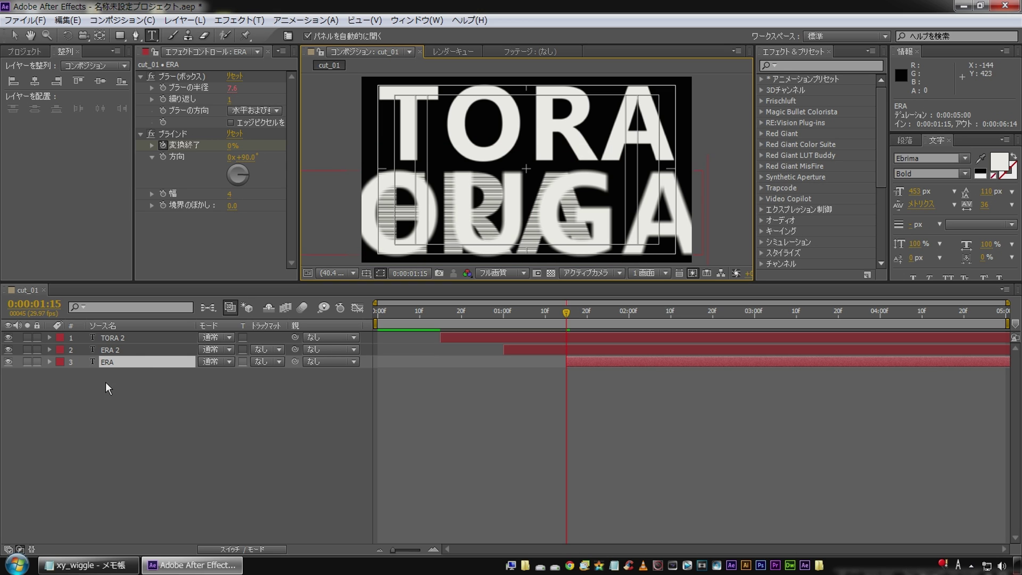
# Retype the bottom copy as 'DOUGA' at 78 px and place it beside ERA's lower right
pyautogui.write('DOUGA')
pyautogui.press('Return')
pyautogui.moveTo(915, 192); pyautogui.dragTo(893, 195)
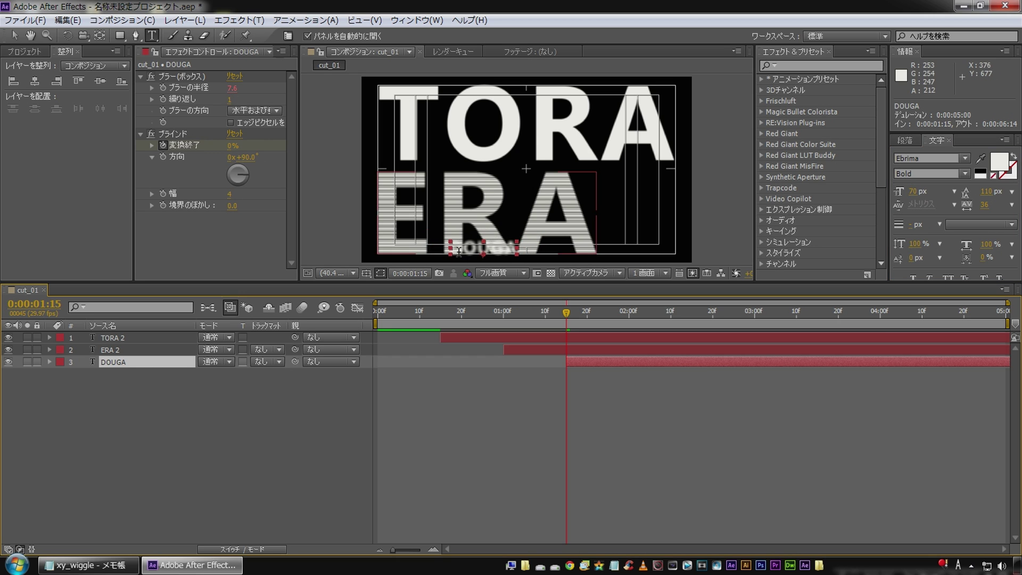
pyautogui.click(16, 36)
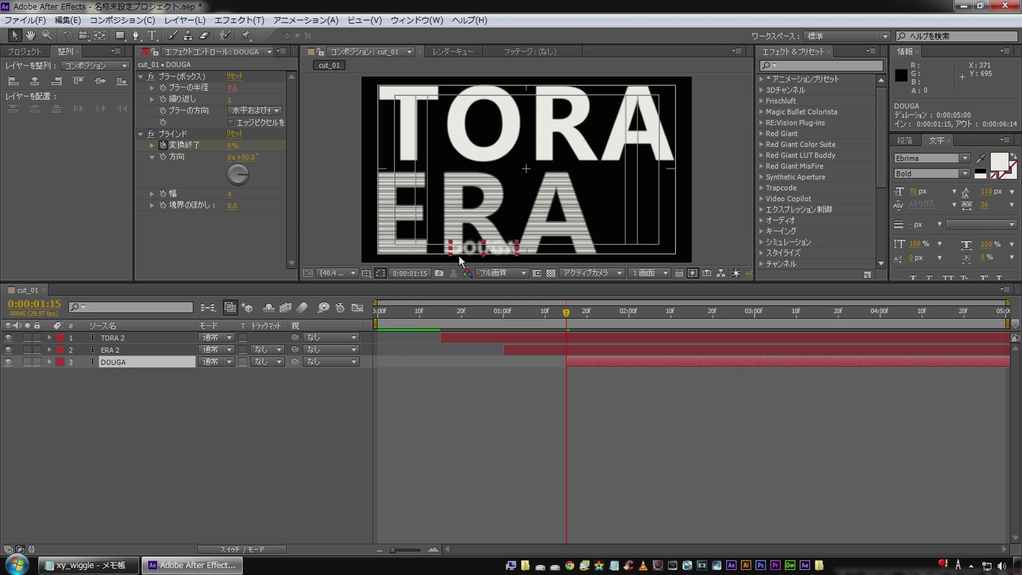
pyautogui.moveTo(462, 246); pyautogui.dragTo(610, 214)
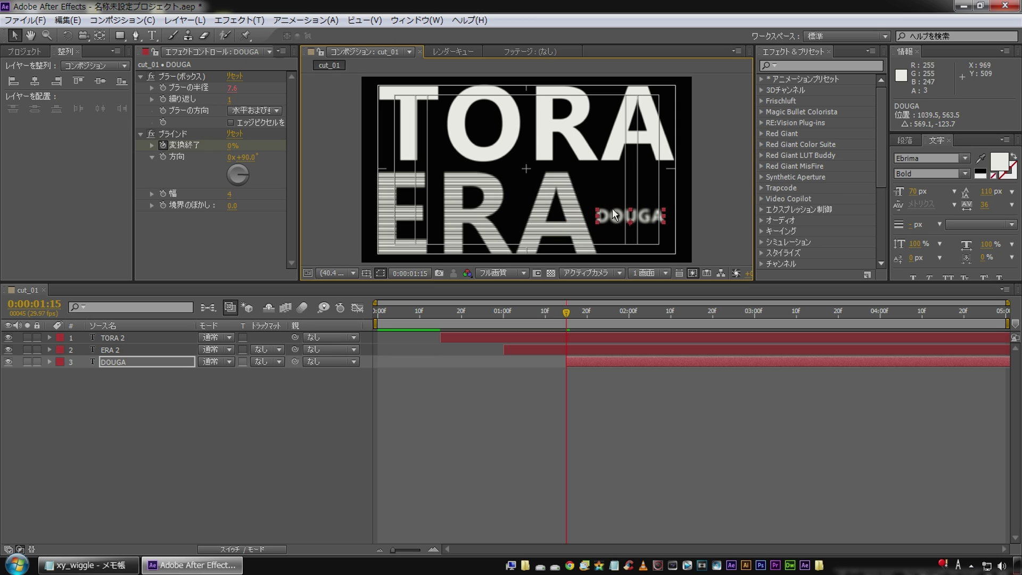
pyautogui.moveTo(611, 215); pyautogui.dragTo(612, 219)
pyautogui.moveTo(914, 192); pyautogui.dragTo(920, 197)
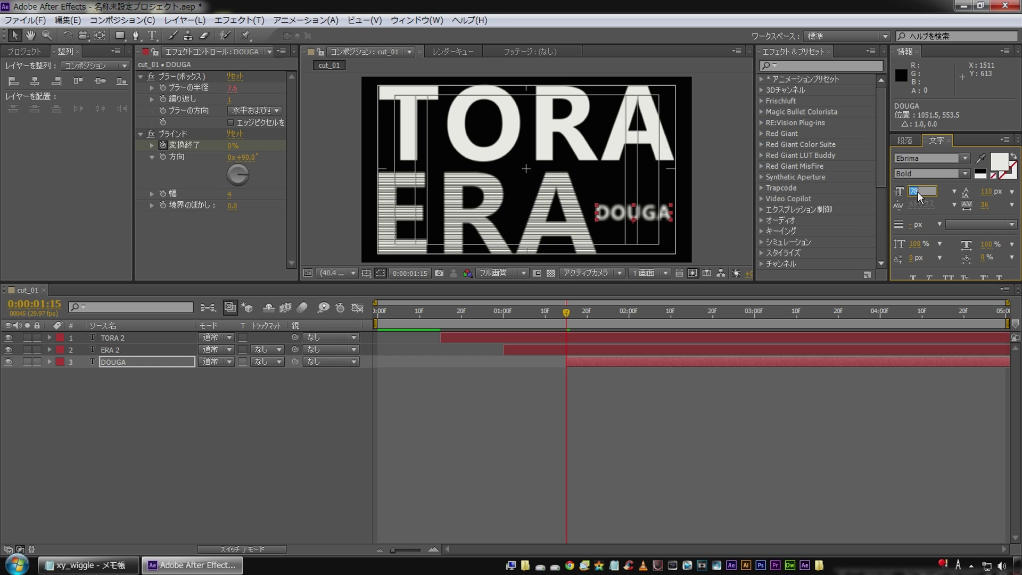
pyautogui.press('Return')
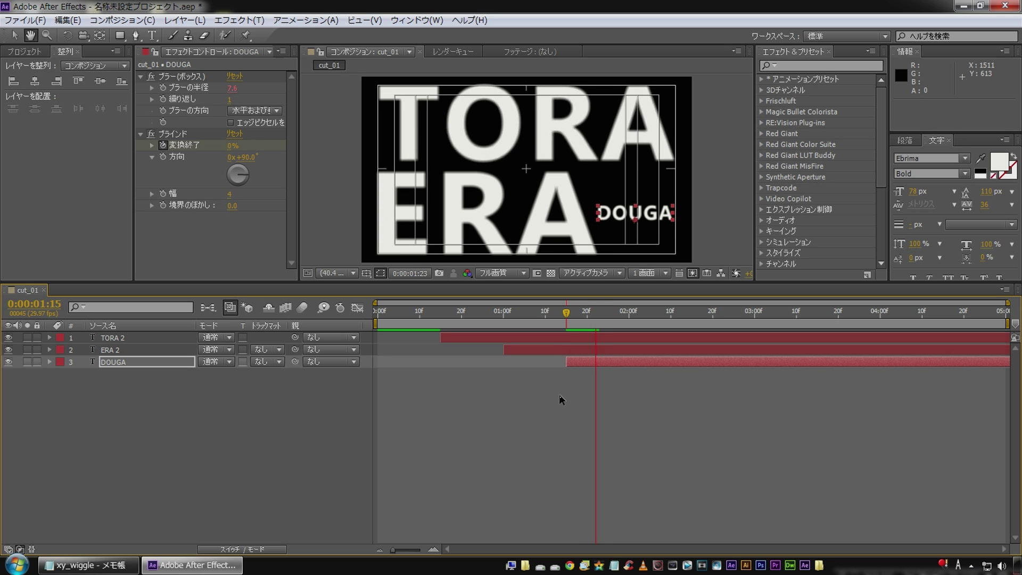
pyautogui.click(367, 274)
# Turn off the title/action-safe guides and preview cut_01 from 0:00
pyautogui.click(416, 287)
pyautogui.click(191, 452)
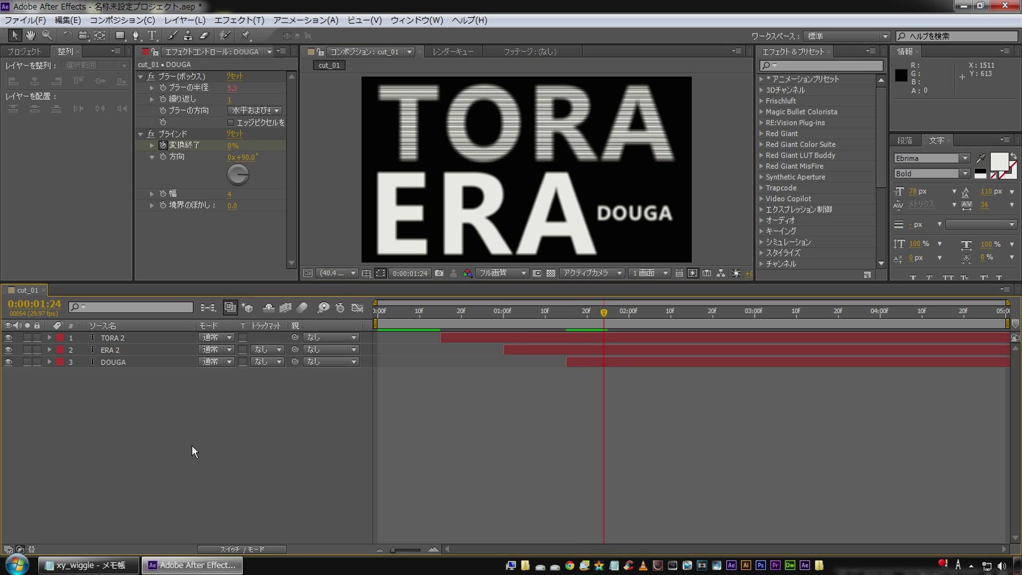
pyautogui.press('KP_0')
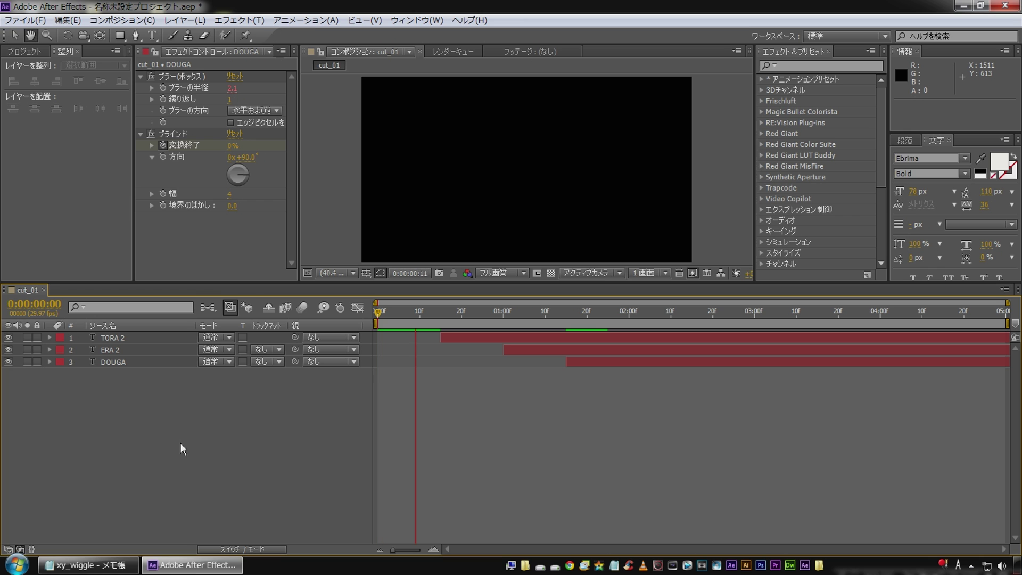